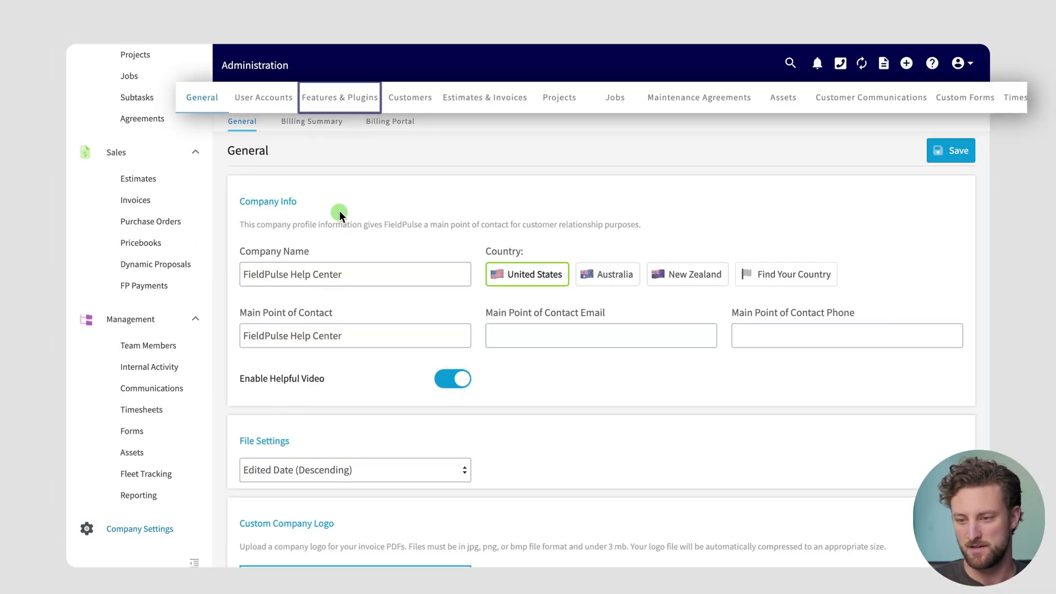
- Open the Features & Plugins section of the Administration settings
{"action": "left_click", "coordinate": [358, 97]}
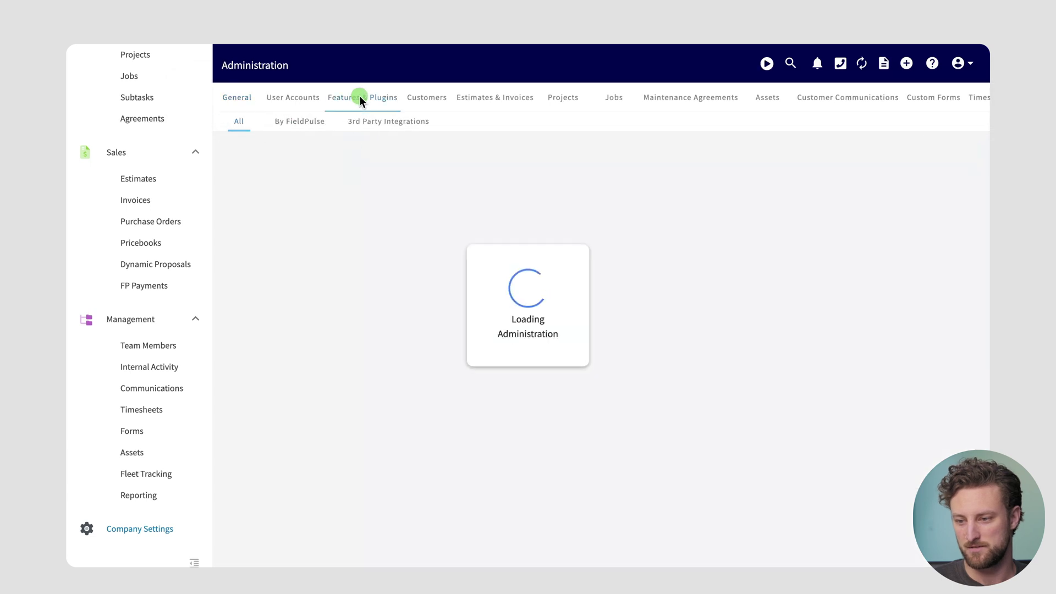
- Scroll down to the Price Tiers plugin card and open its settings
{"action": "scroll", "coordinate": [412, 262], "scroll_direction": "down", "scroll_amount": 4}
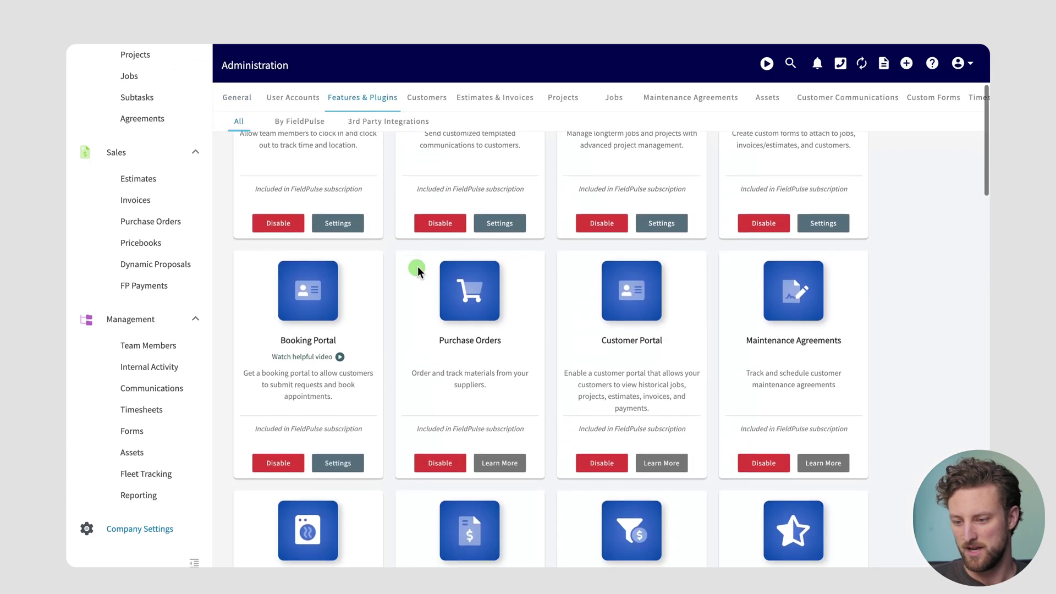
{"action": "scroll", "coordinate": [421, 264], "scroll_direction": "down", "scroll_amount": 8}
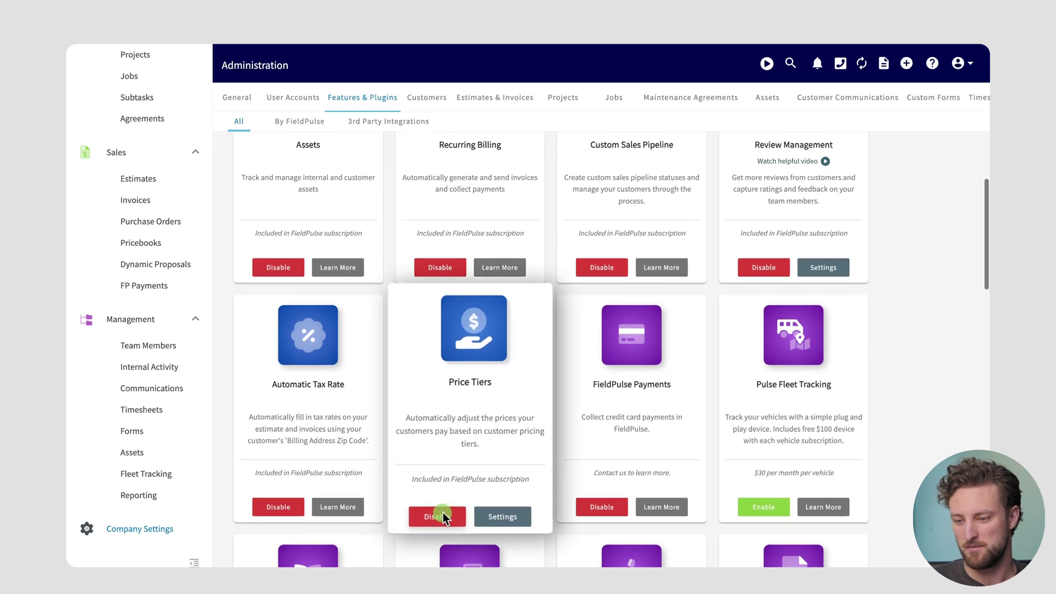
{"action": "left_click", "coordinate": [498, 516]}
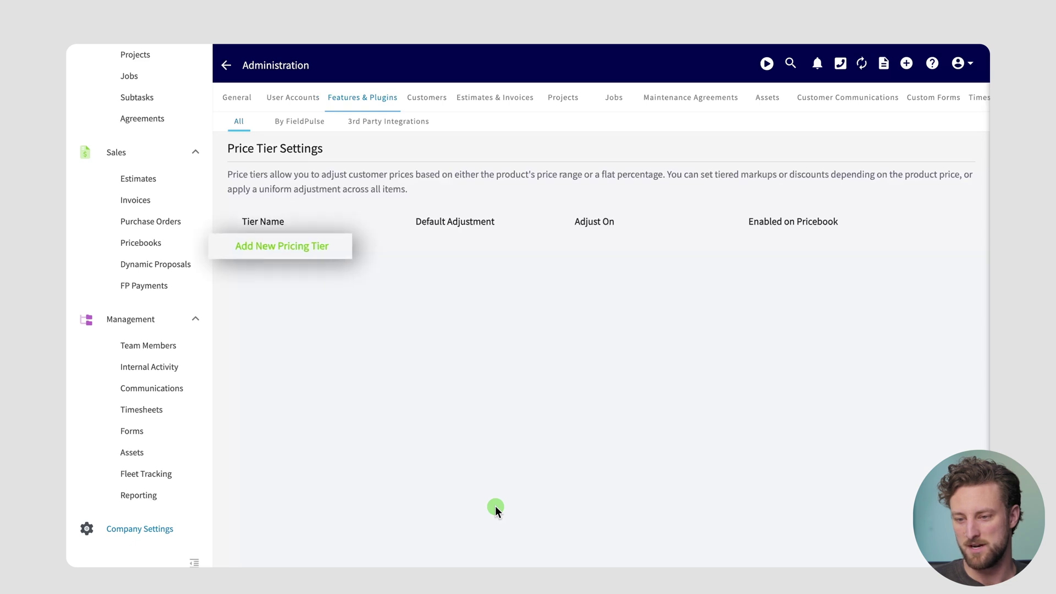
- Add a pricing tier named 'Sample Discount' using Flat Markup or Discount with default value 10
{"action": "left_click", "coordinate": [302, 247]}
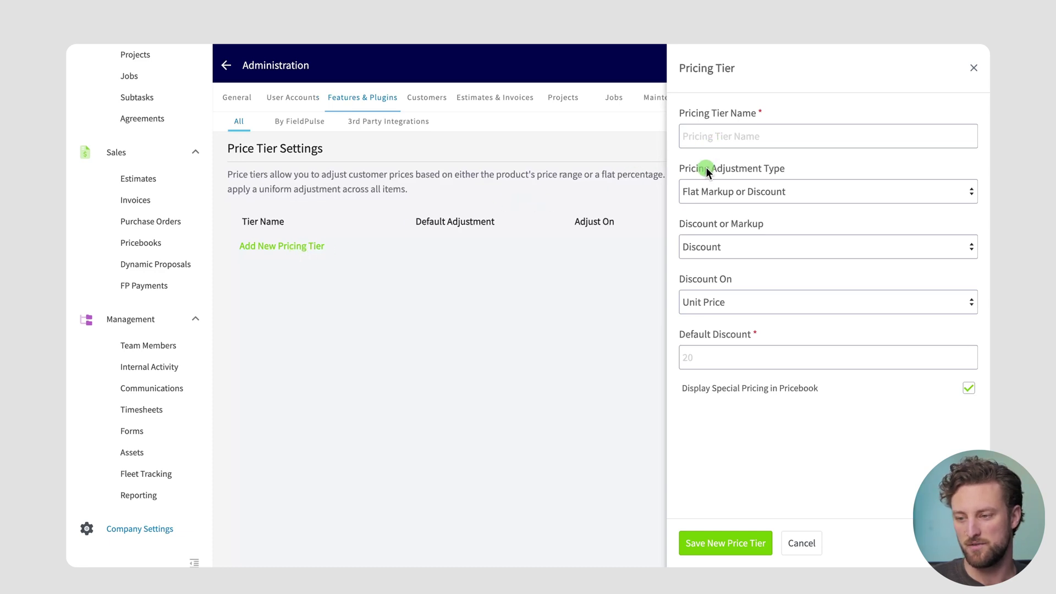
{"action": "left_click", "coordinate": [698, 137]}
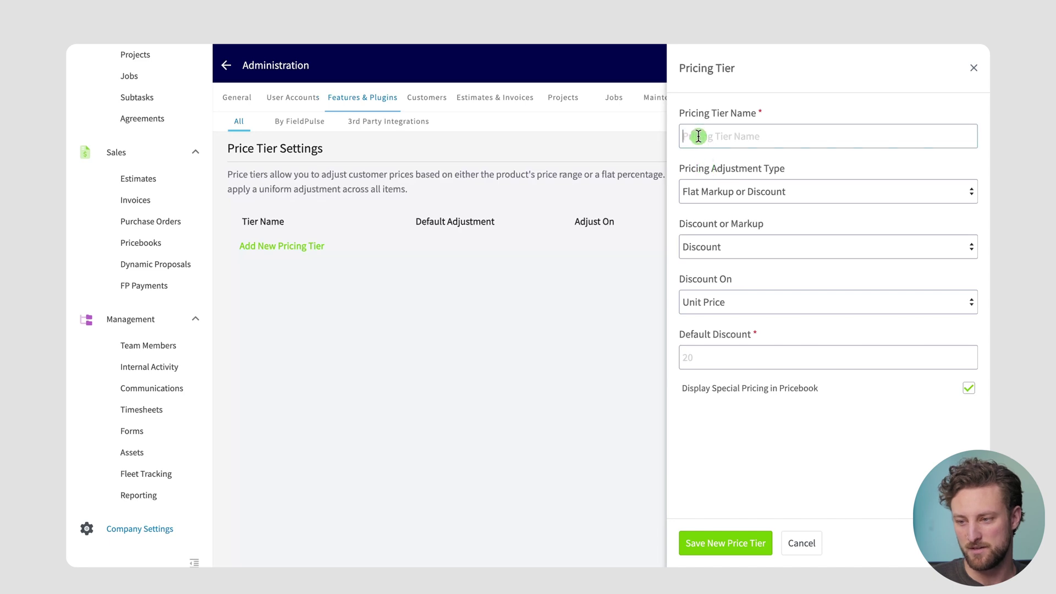
{"action": "type", "text": "Sam"}
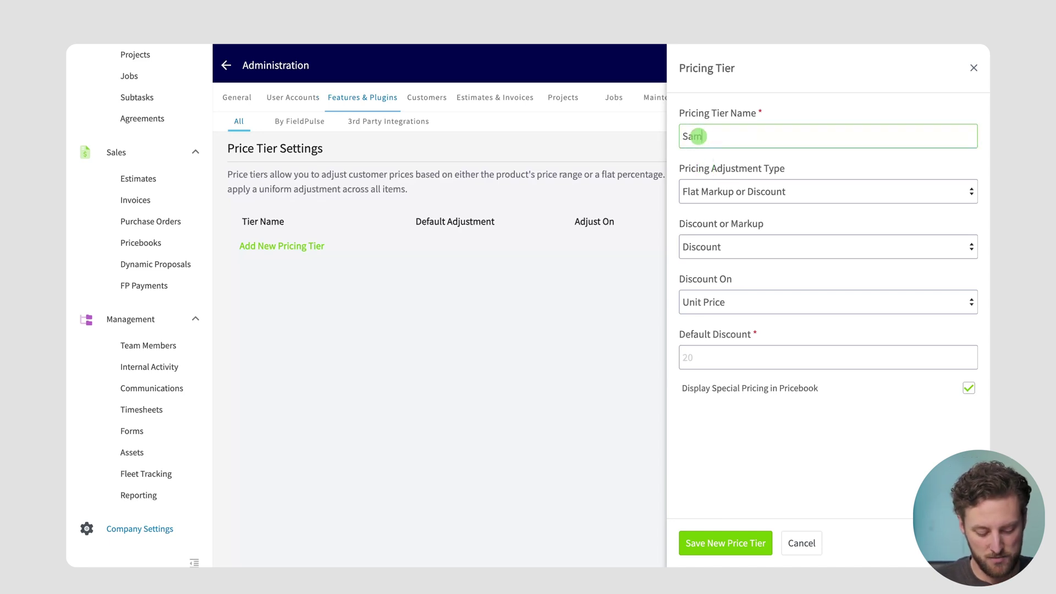
{"action": "type", "text": "ple Discount"}
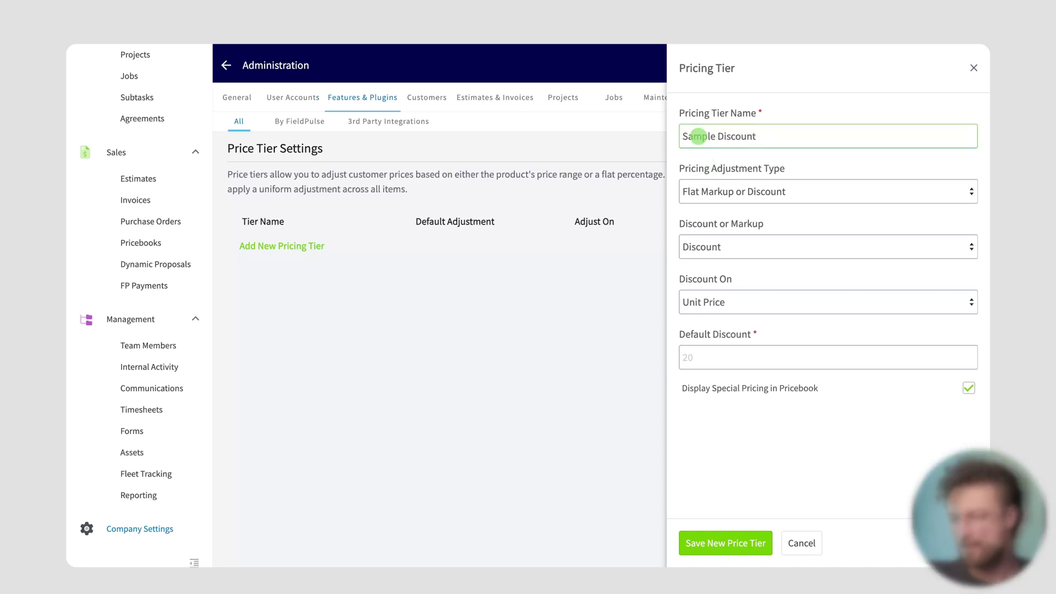
{"action": "left_click", "coordinate": [804, 193]}
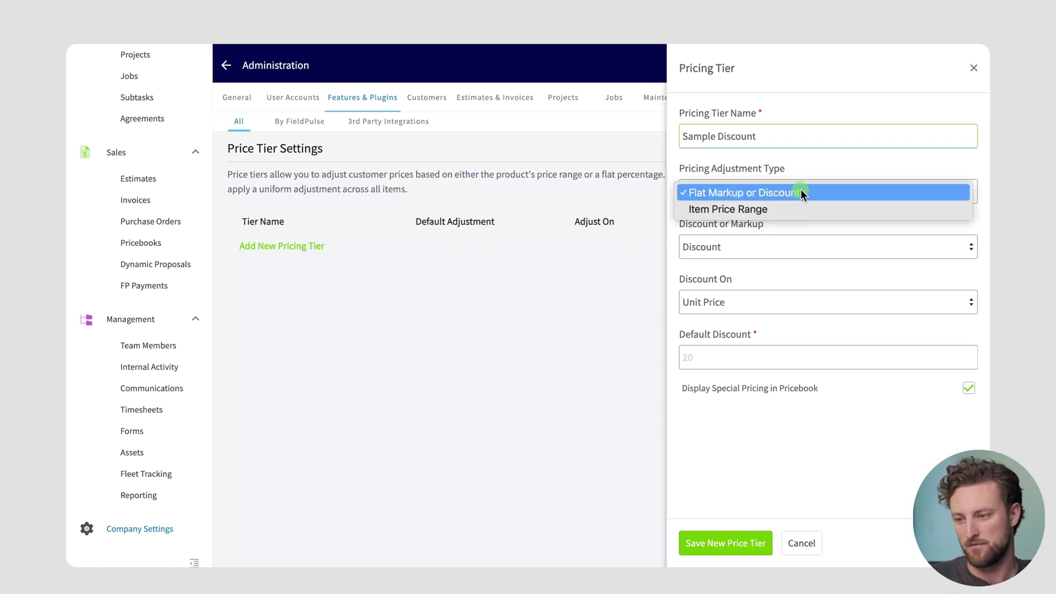
{"action": "left_click", "coordinate": [795, 193]}
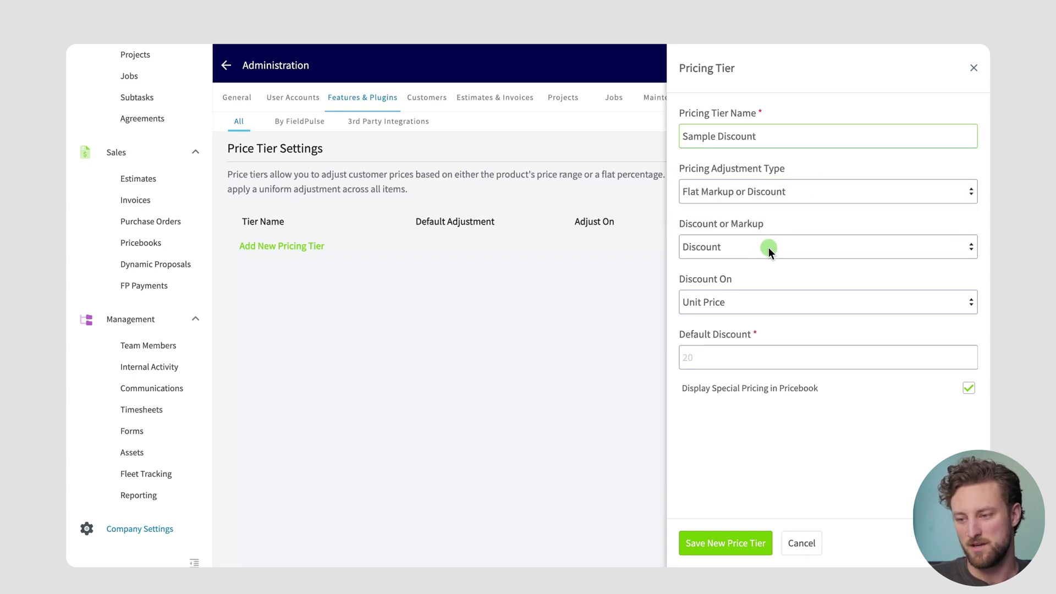
{"action": "left_click", "coordinate": [736, 355]}
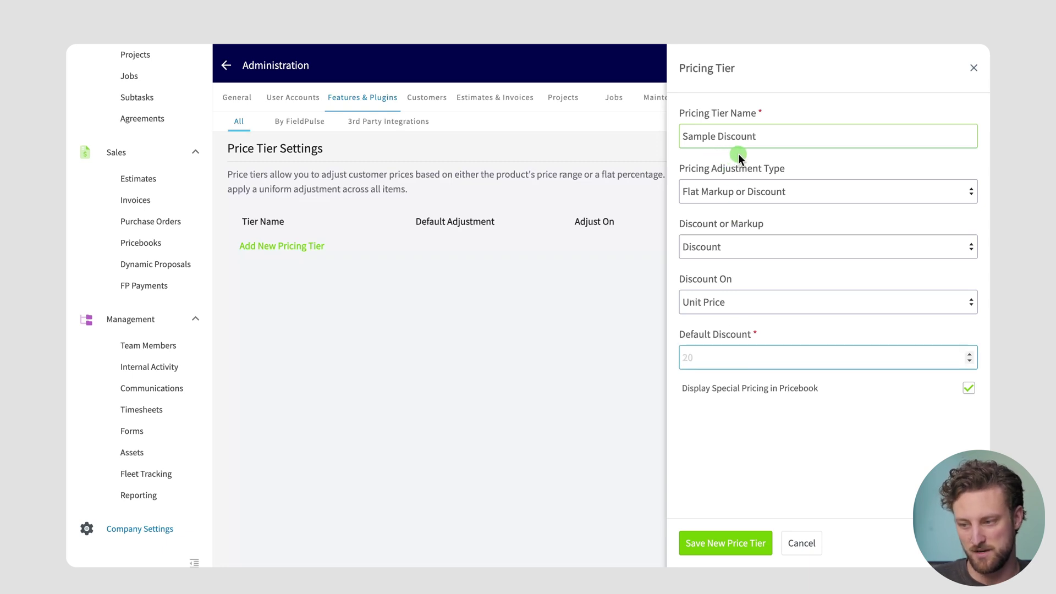
{"action": "type", "text": "10"}
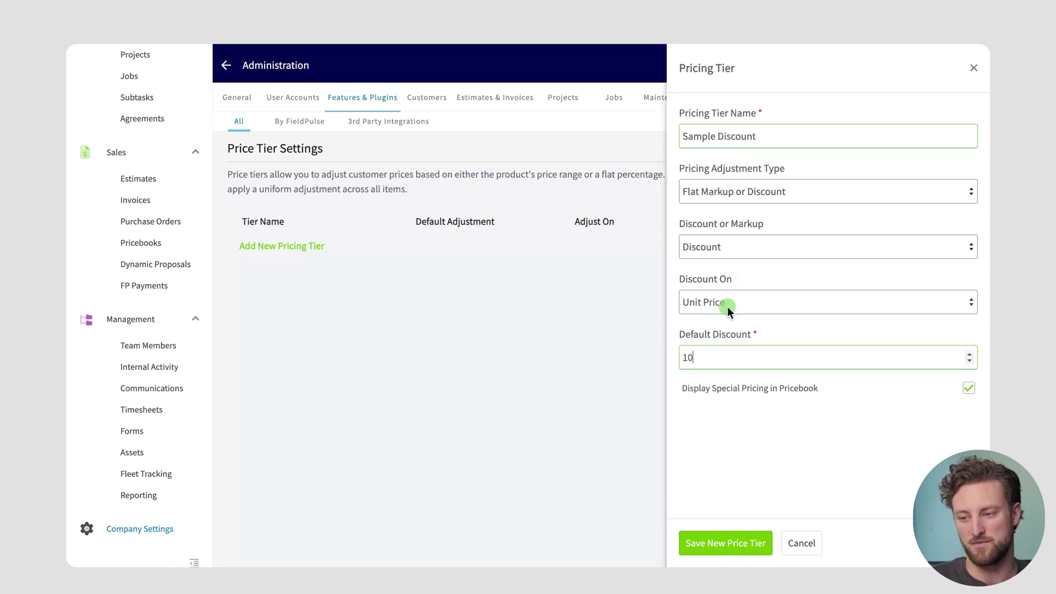
{"action": "left_click", "coordinate": [740, 247]}
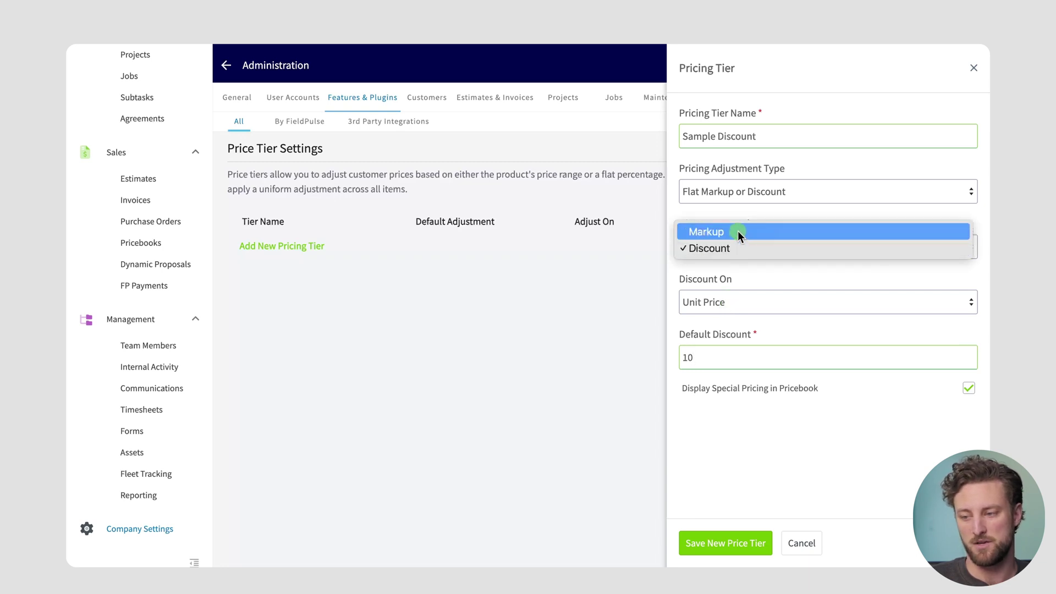
- Change Sample Discount to a markup based on Unit Cost and save the tier
{"action": "left_click", "coordinate": [737, 232]}
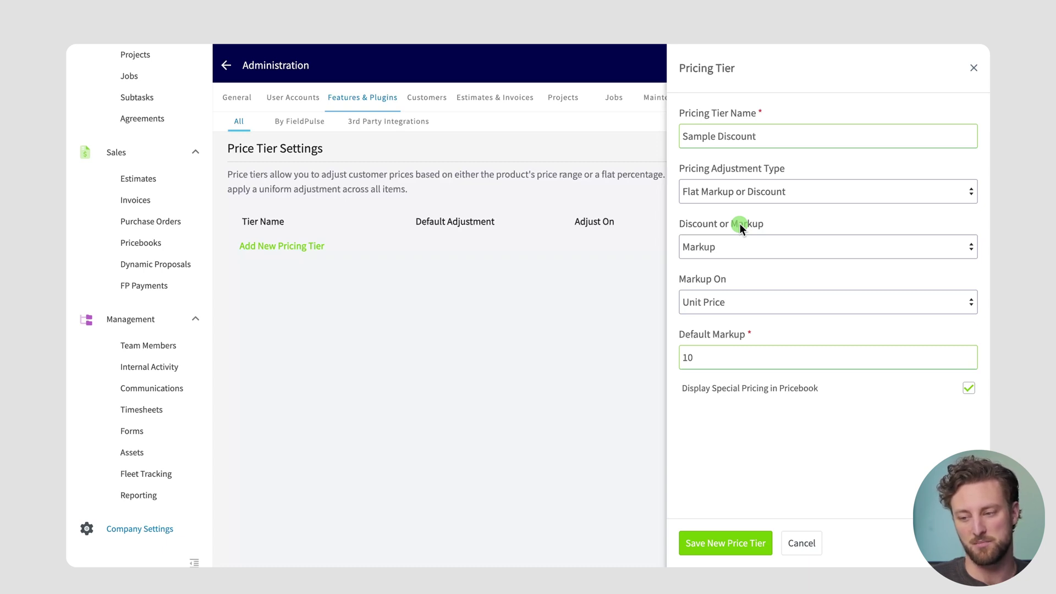
{"action": "left_click", "coordinate": [731, 299]}
{"action": "left_click", "coordinate": [730, 288]}
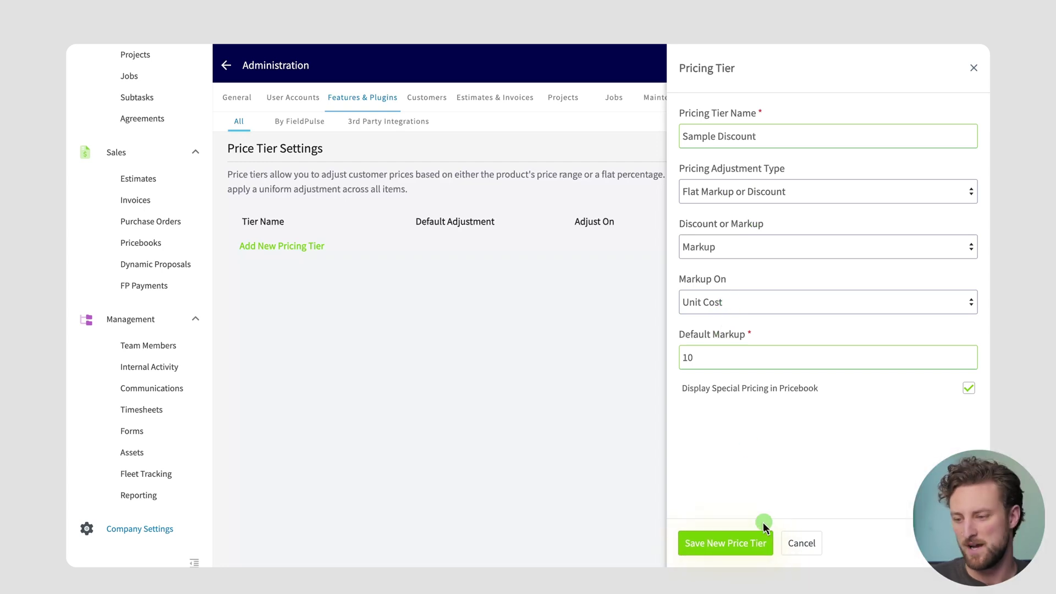
{"action": "left_click", "coordinate": [752, 531]}
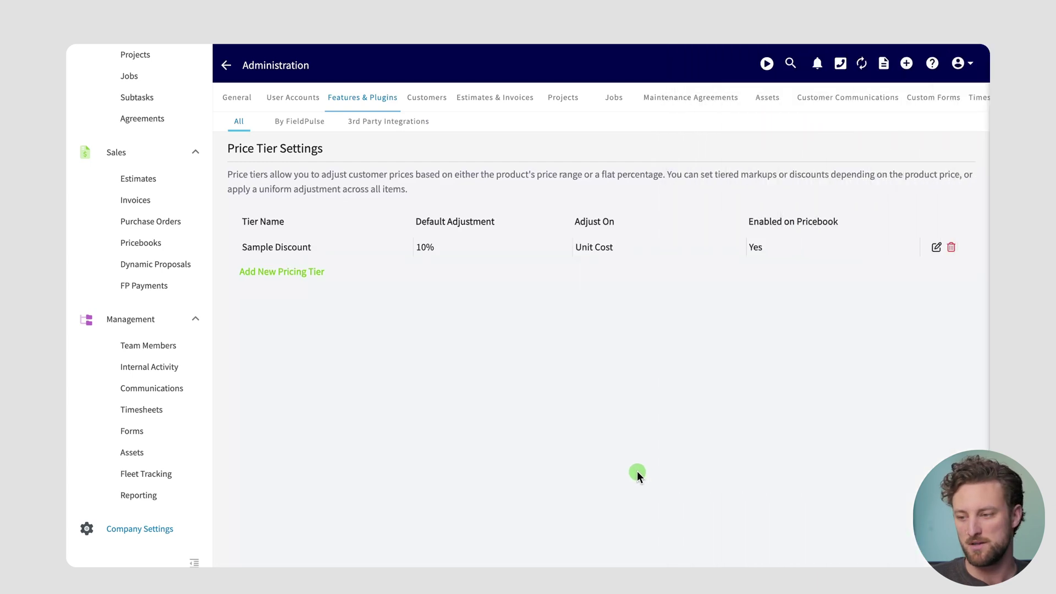
- Add a second pricing tier named 'Sample 2' with the Item Price Range adjustment type
{"action": "left_click", "coordinate": [301, 273]}
{"action": "left_click", "coordinate": [704, 136]}
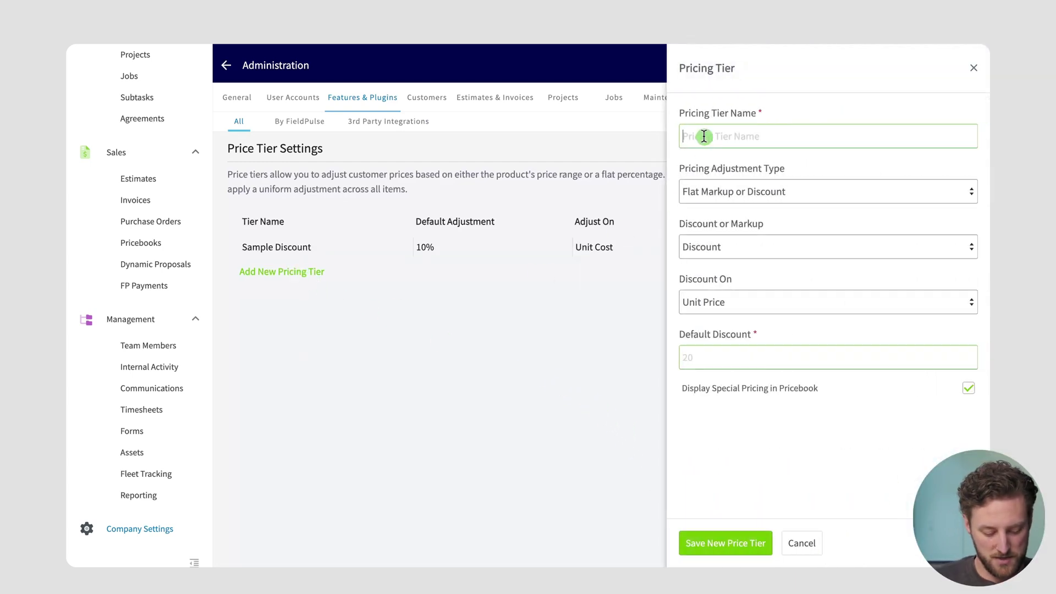
{"action": "type", "text": "Sample 2"}
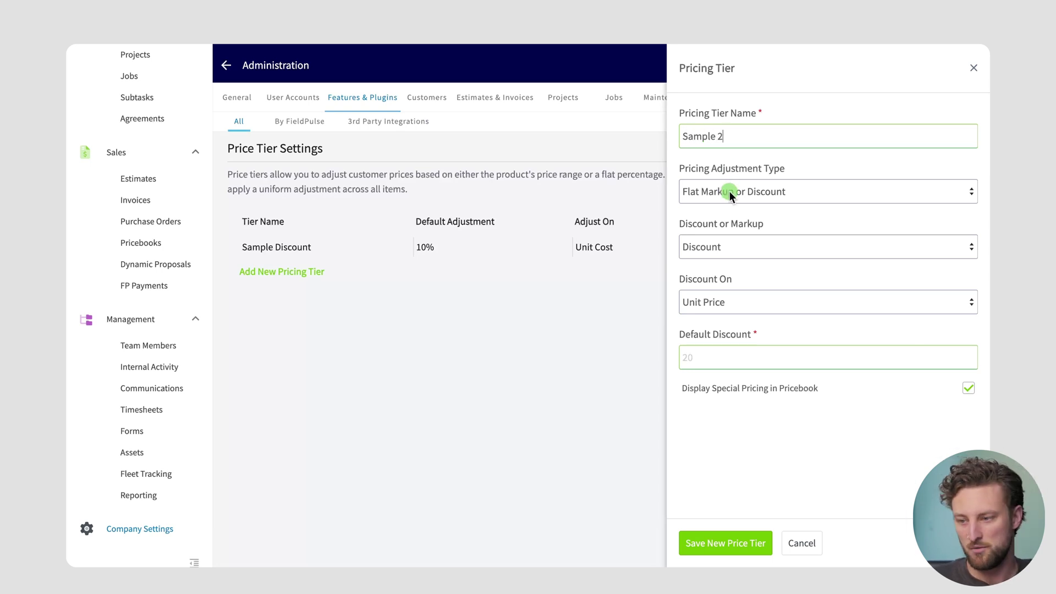
{"action": "left_click", "coordinate": [730, 191]}
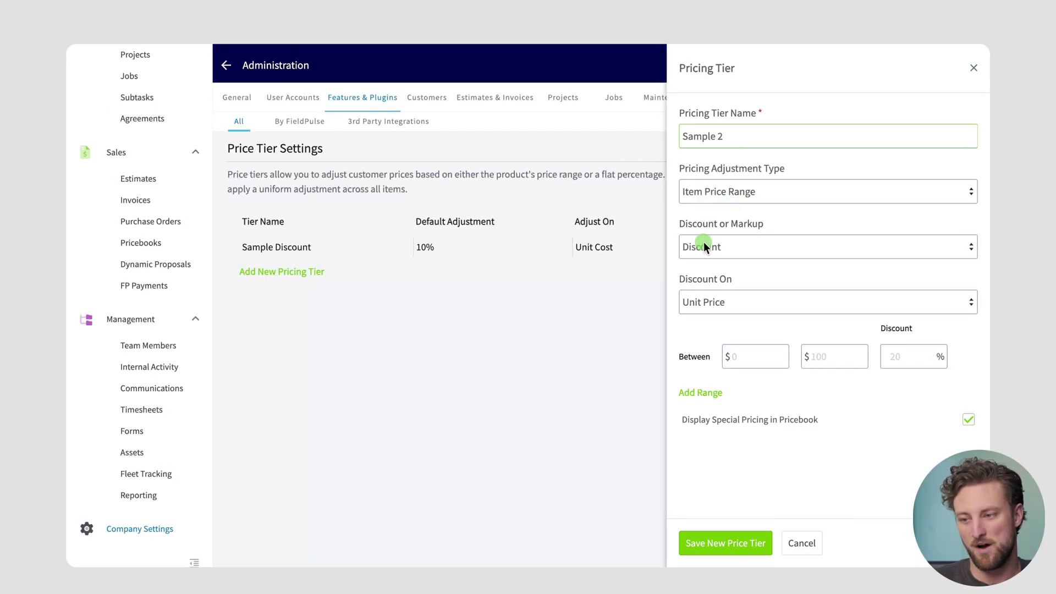
- Set the first price range from 0 to 100 with a 5% discount
{"action": "left_click", "coordinate": [744, 352]}
{"action": "type", "text": "0"}
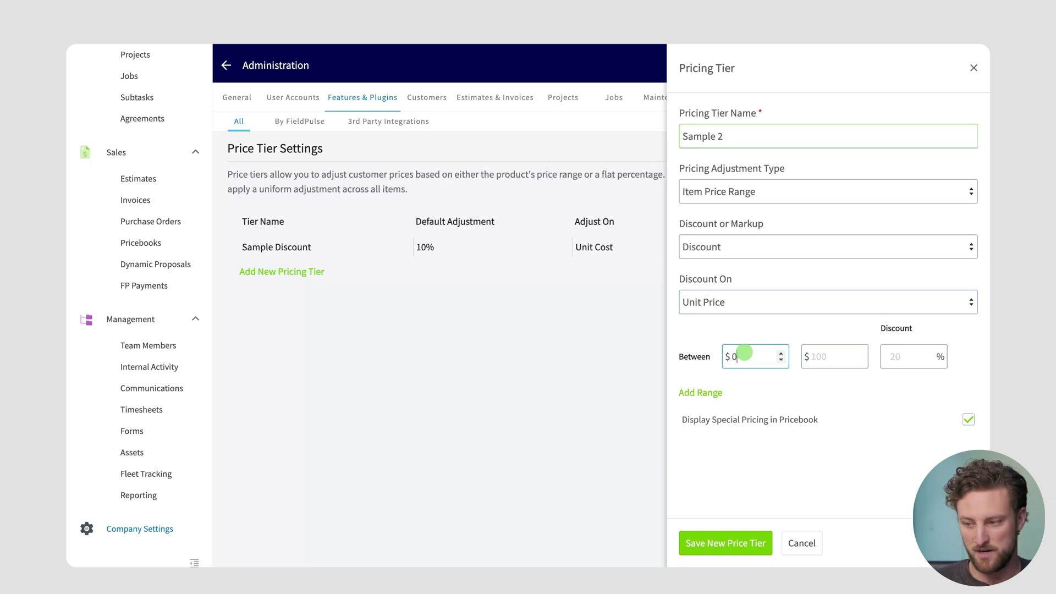
{"action": "key", "text": "Tab"}
{"action": "type", "text": "100"}
{"action": "key", "text": "Tab"}
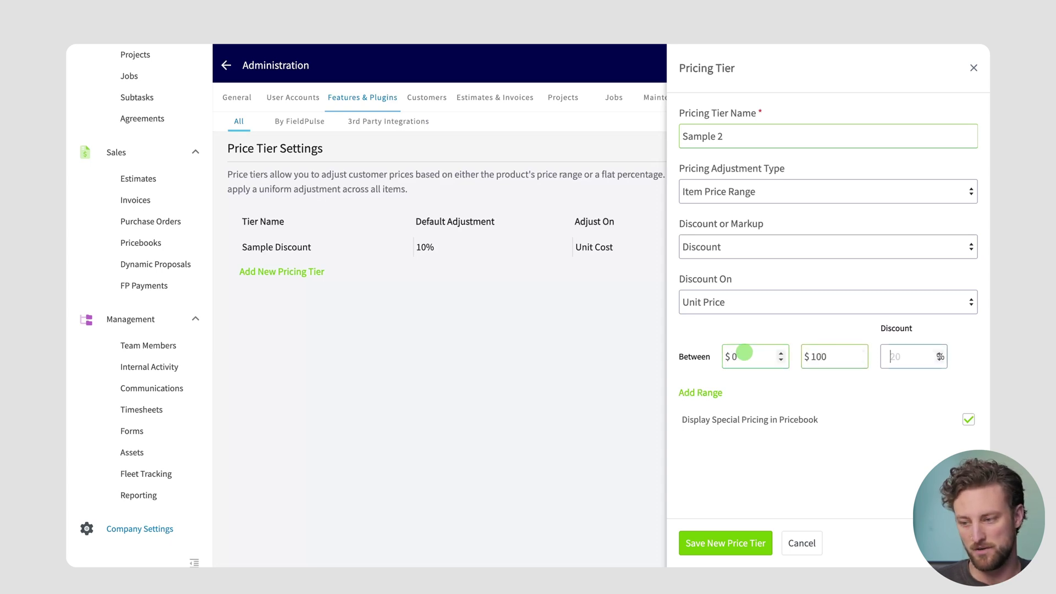
{"action": "type", "text": "5"}
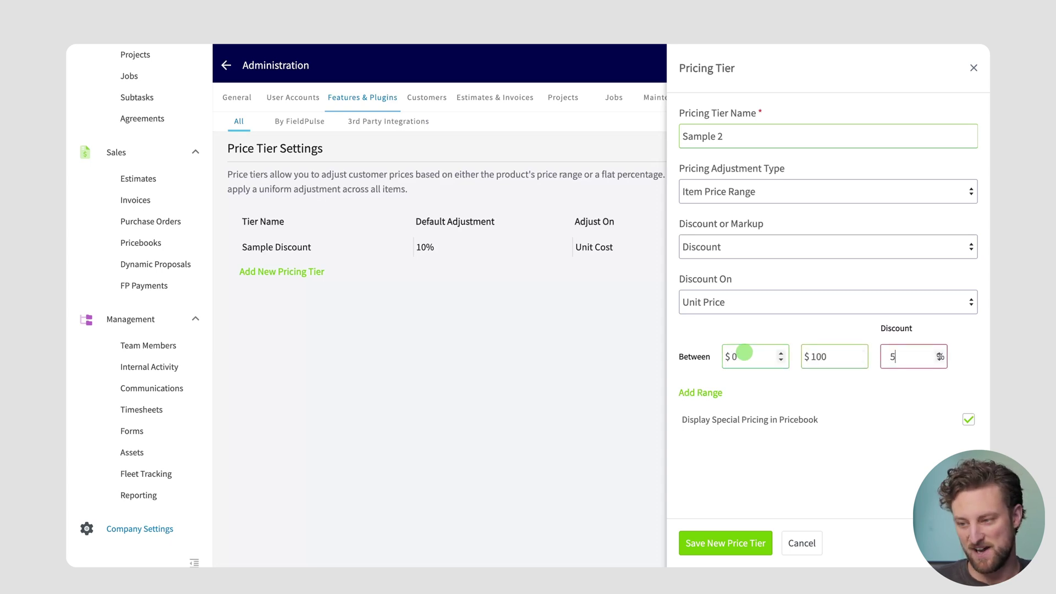
- Add a second range from 100.01 to 1000 at 8% and save Sample 2
{"action": "left_click", "coordinate": [711, 392]}
{"action": "left_click", "coordinate": [745, 396]}
{"action": "type", "text": "1"}
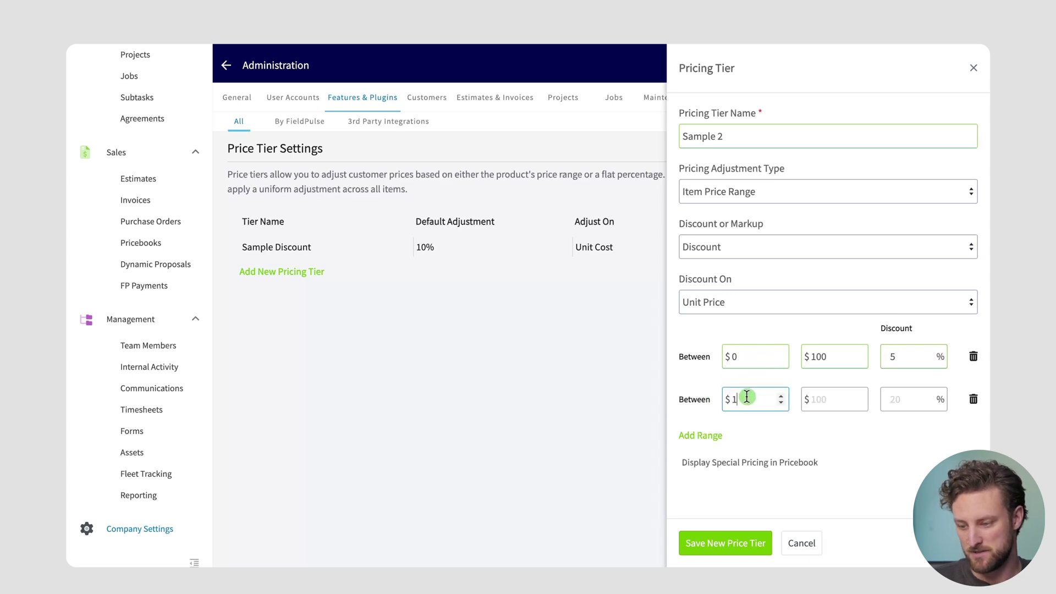
{"action": "type", "text": "00"}
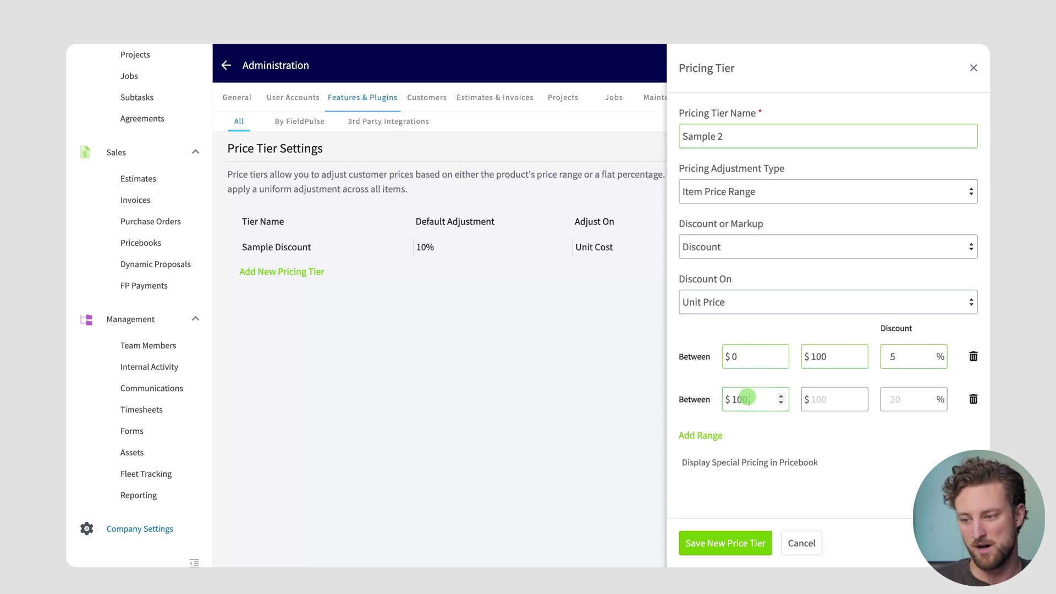
{"action": "type", "text": ".01"}
{"action": "key", "text": "Tab"}
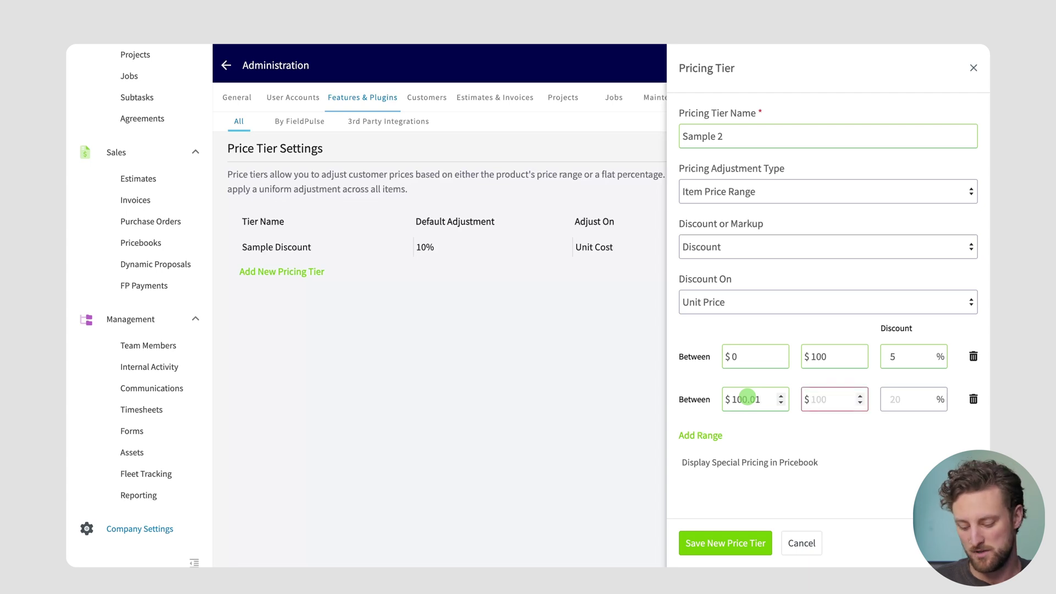
{"action": "type", "text": "1000"}
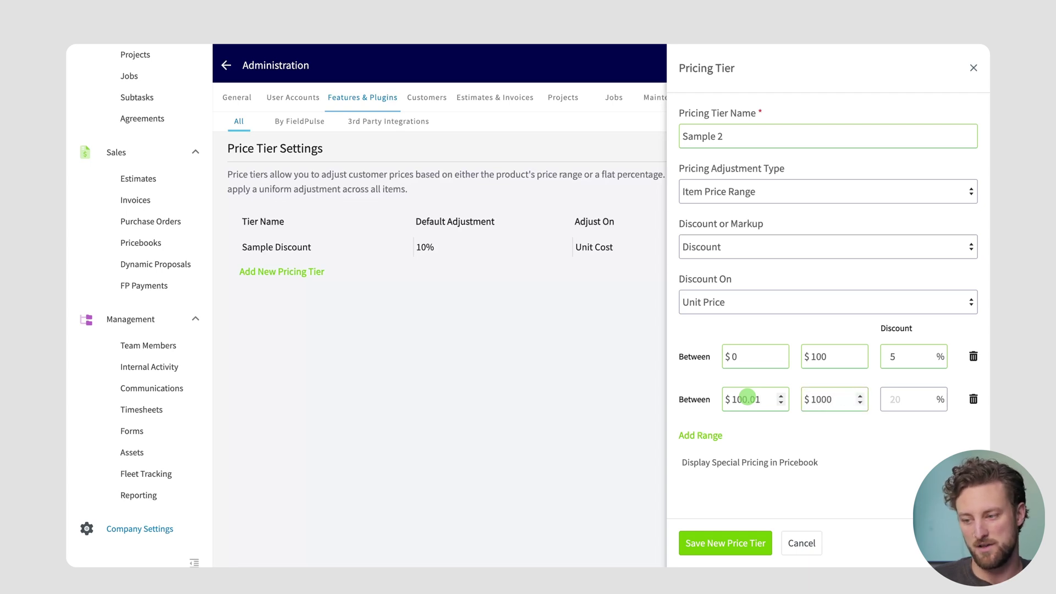
{"action": "left_click", "coordinate": [899, 399]}
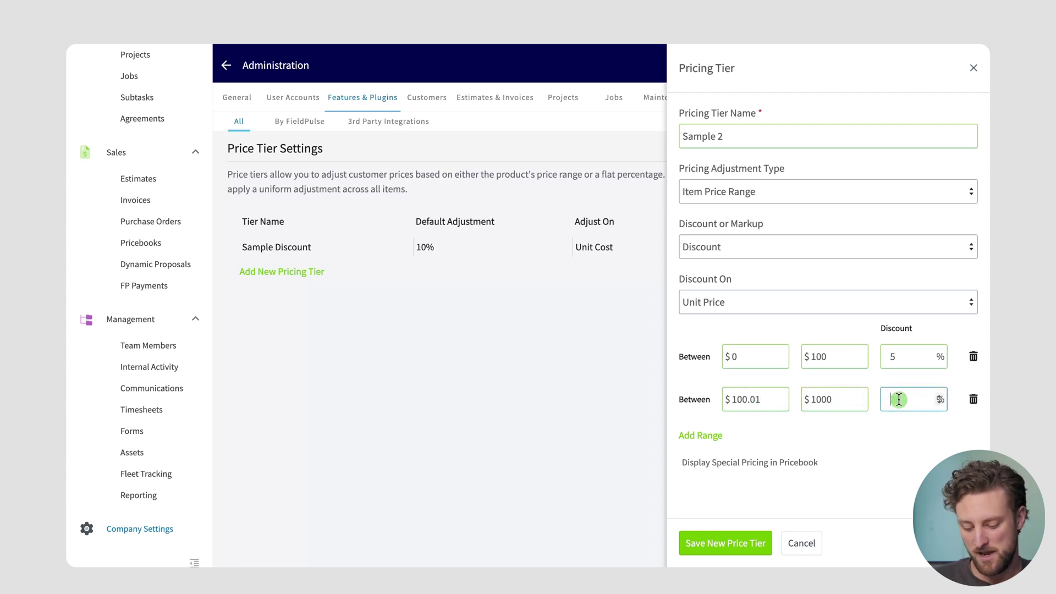
{"action": "type", "text": "8"}
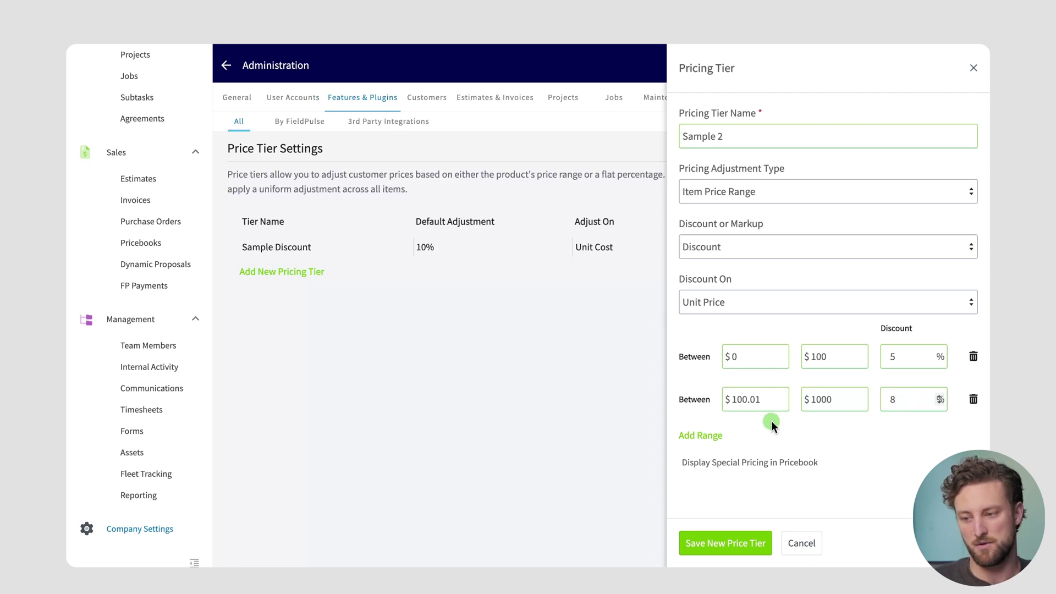
{"action": "left_click", "coordinate": [722, 542]}
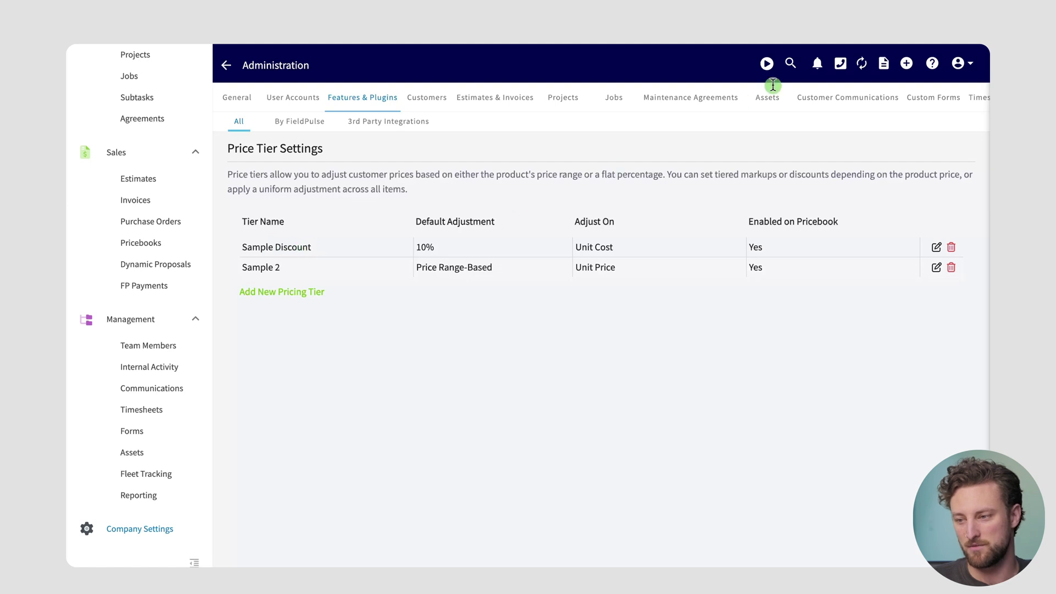
{"action": "left_click", "coordinate": [790, 63]}
- Find the customer's record, set its Price Tier to Sample Discount, and save it
{"action": "type", "text": "john doe"}
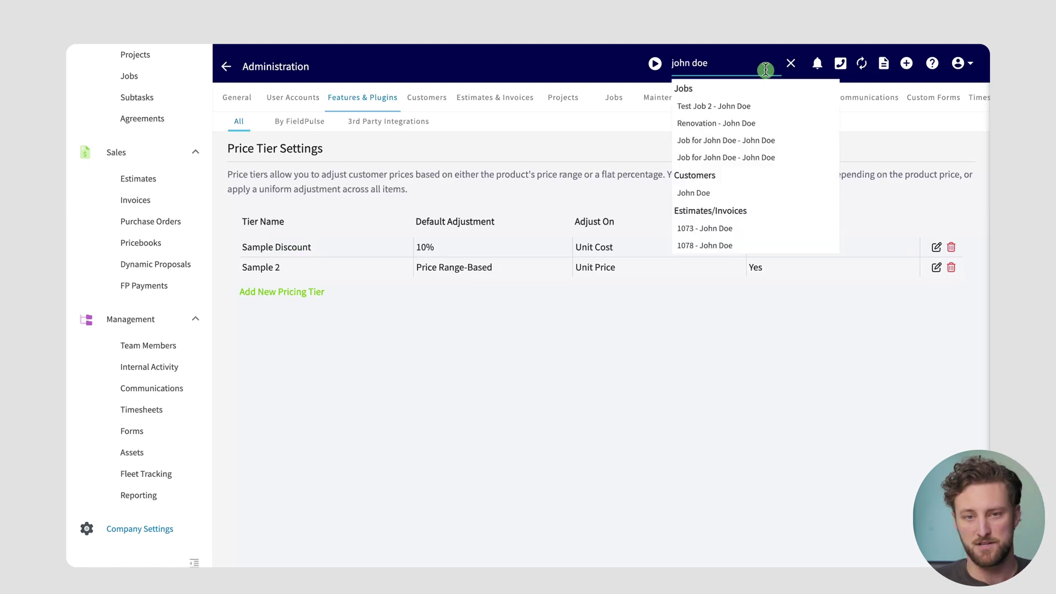
{"action": "left_click", "coordinate": [730, 190]}
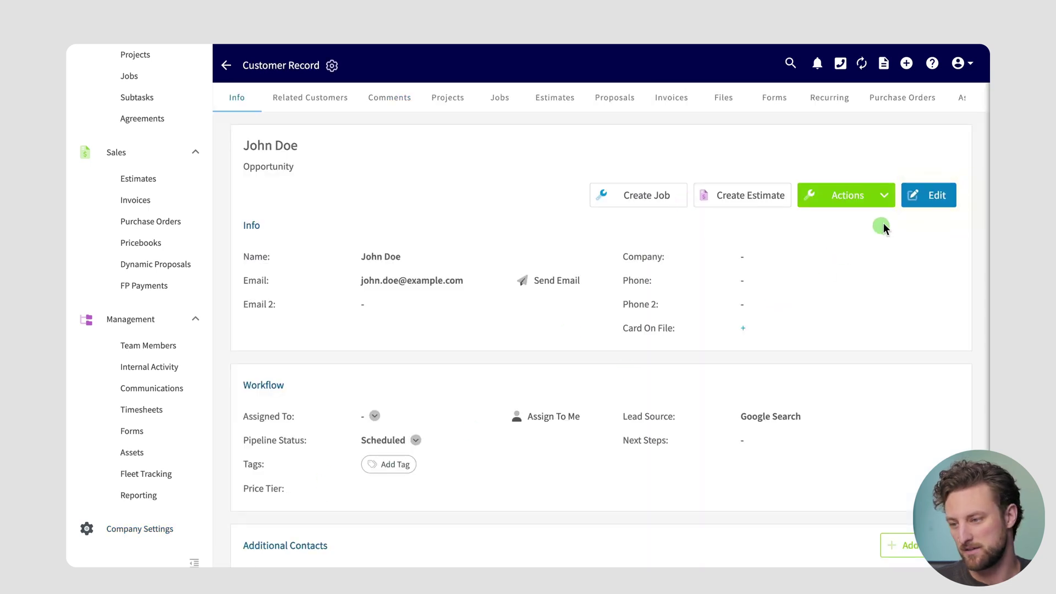
{"action": "left_click", "coordinate": [919, 197]}
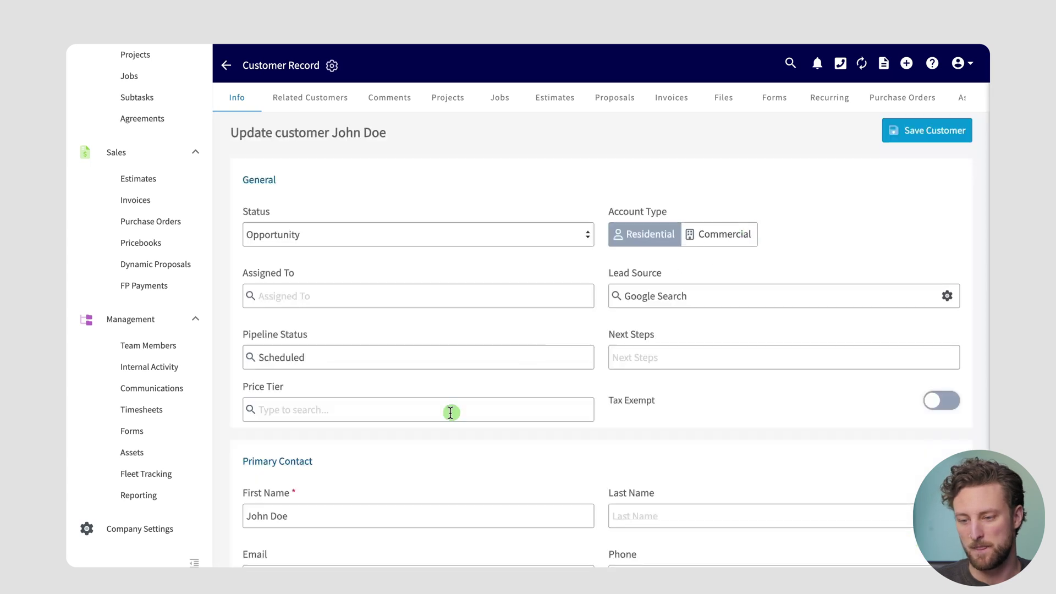
{"action": "left_click", "coordinate": [425, 417]}
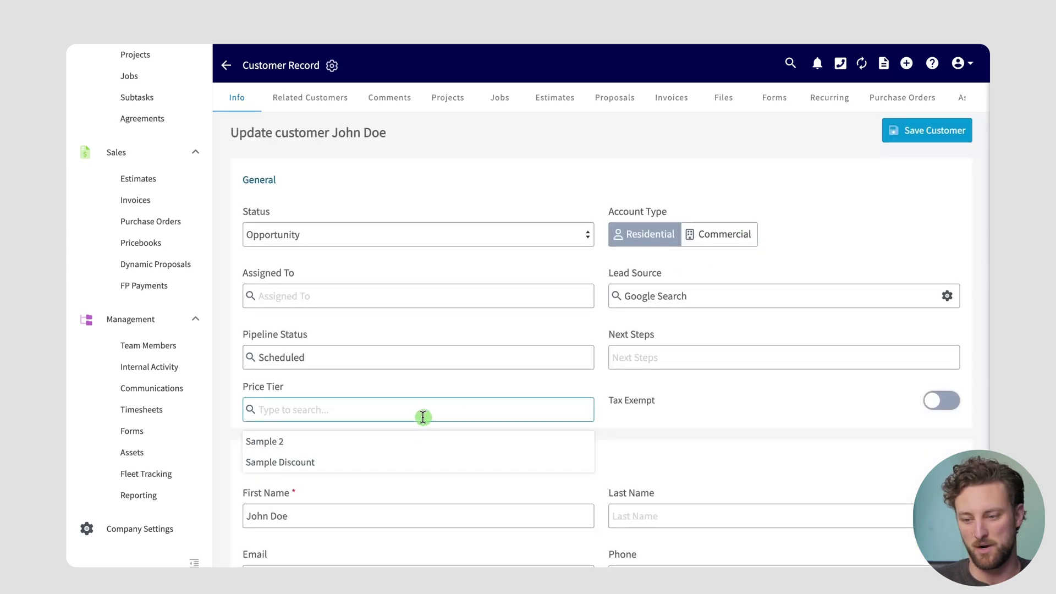
{"action": "left_click", "coordinate": [333, 462]}
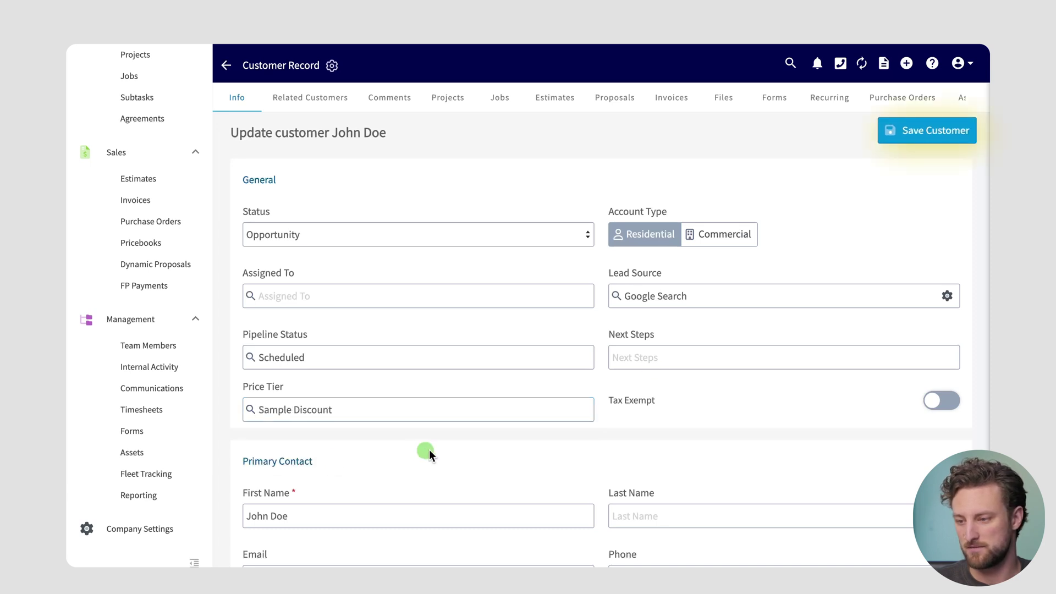
{"action": "left_click", "coordinate": [910, 130]}
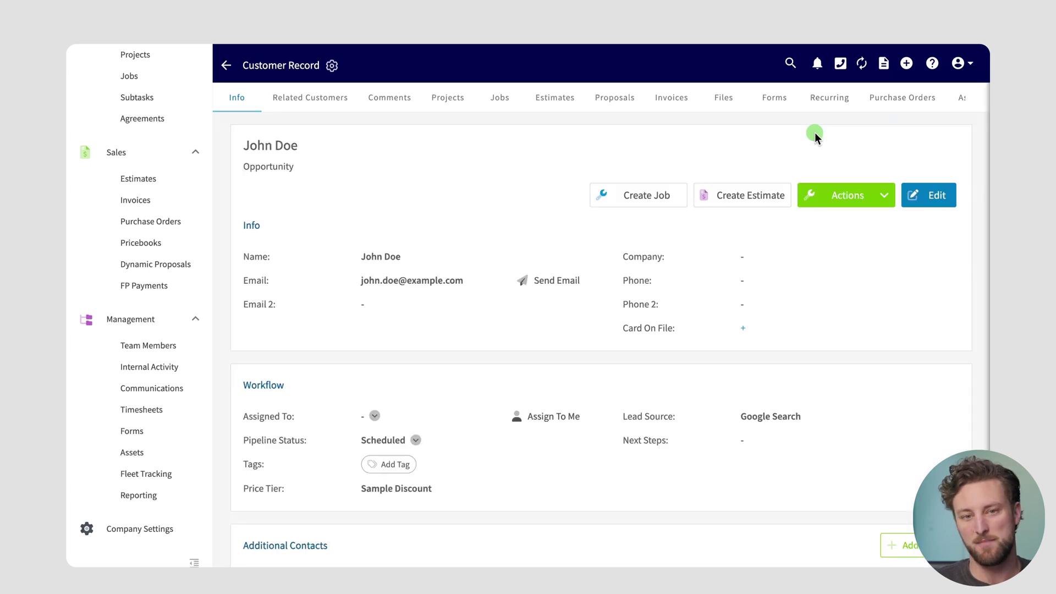
{"action": "left_click", "coordinate": [830, 194]}
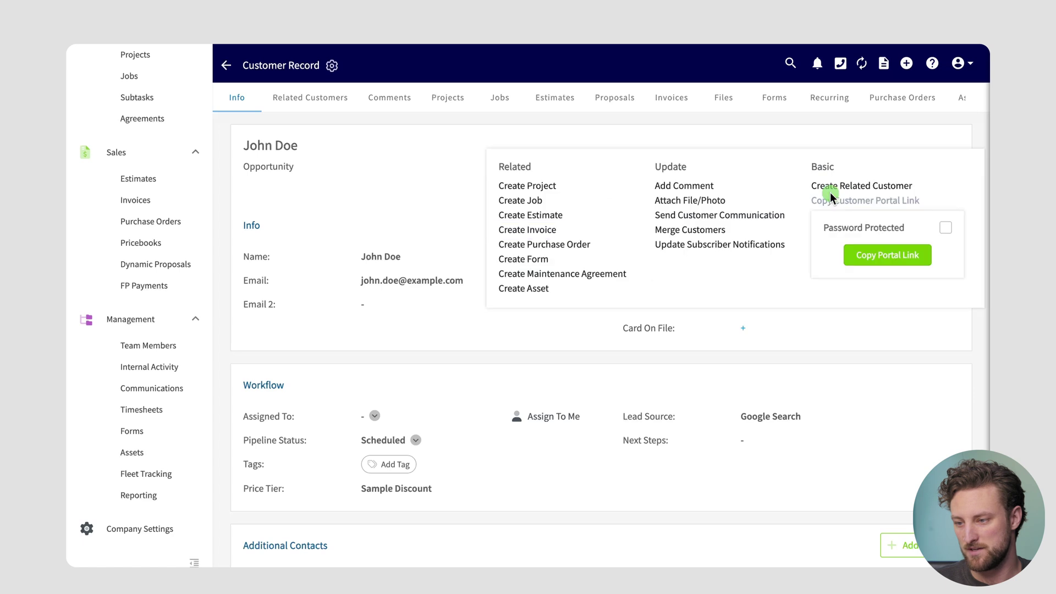
- Create an invoice with a Soft Close Toilet Seat line at $45.50 and save it
{"action": "left_click", "coordinate": [555, 230]}
{"action": "scroll", "coordinate": [450, 322], "scroll_direction": "down", "scroll_amount": 3}
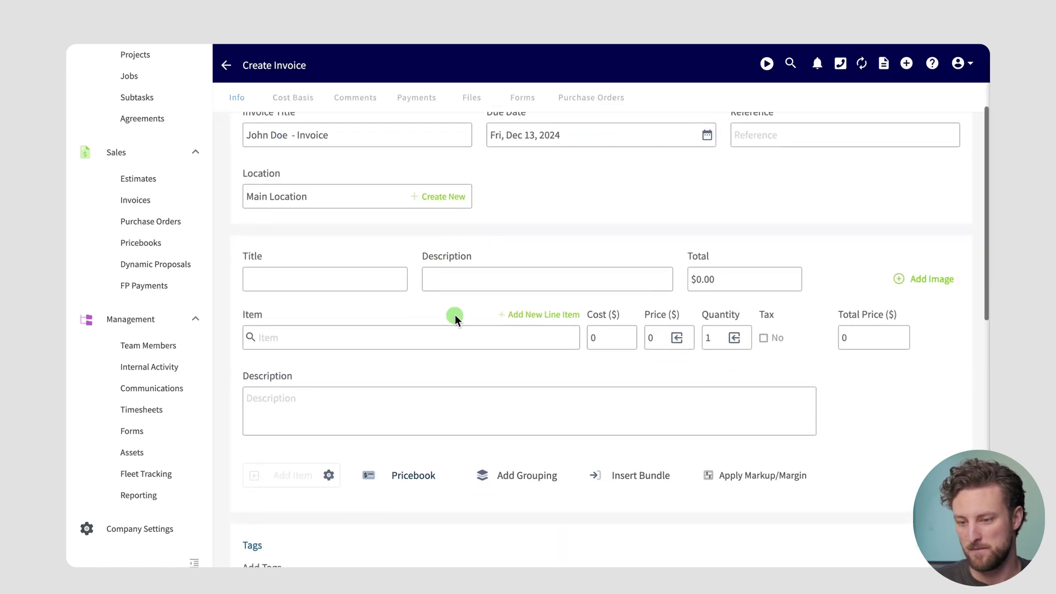
{"action": "left_click", "coordinate": [409, 329]}
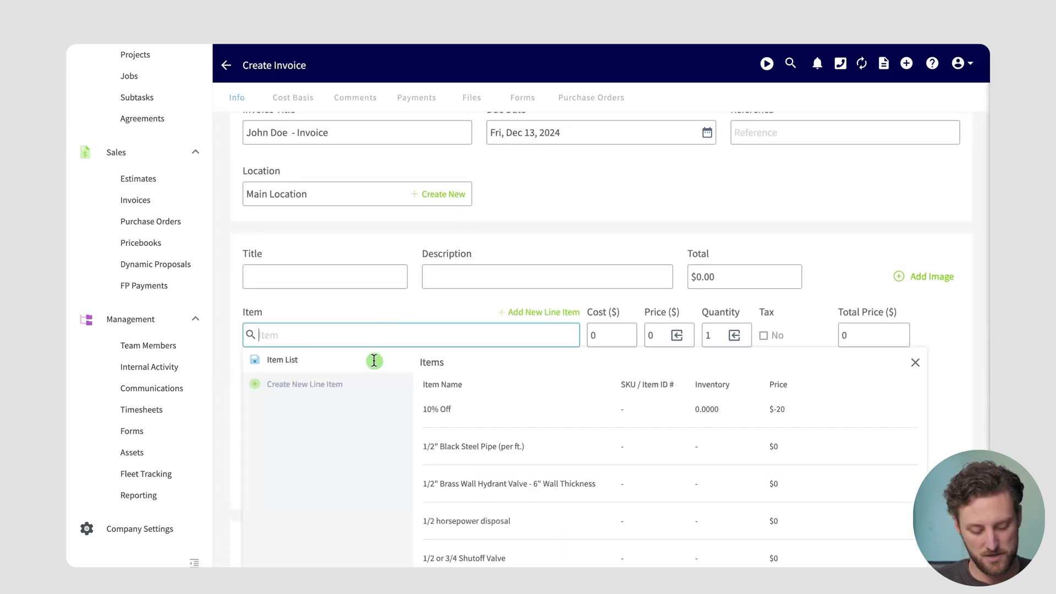
{"action": "type", "text": "toilet"}
{"action": "mouse_move", "coordinate": [532, 416]}
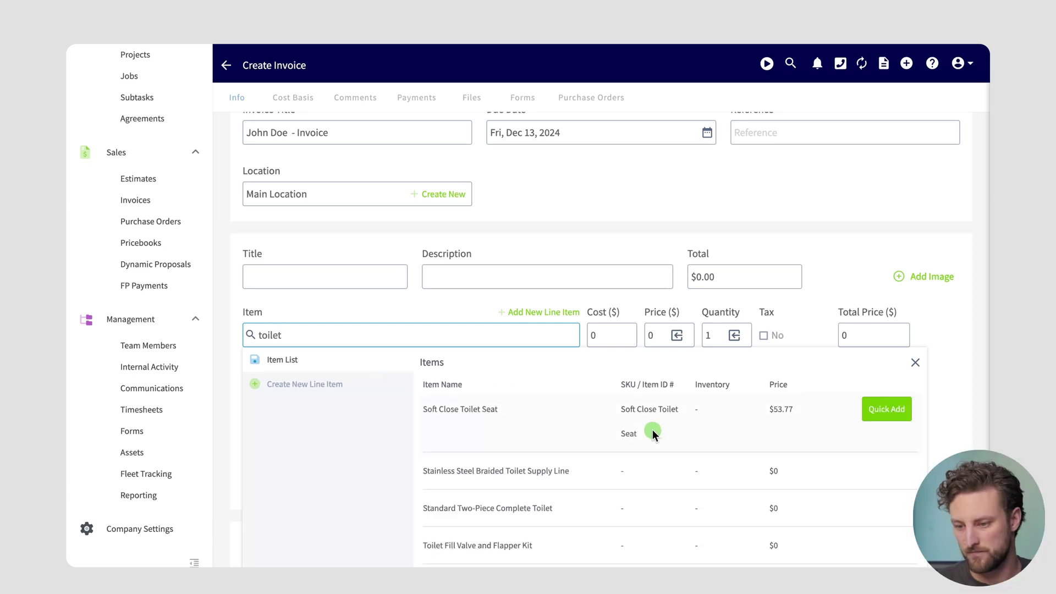
{"action": "left_click", "coordinate": [881, 409]}
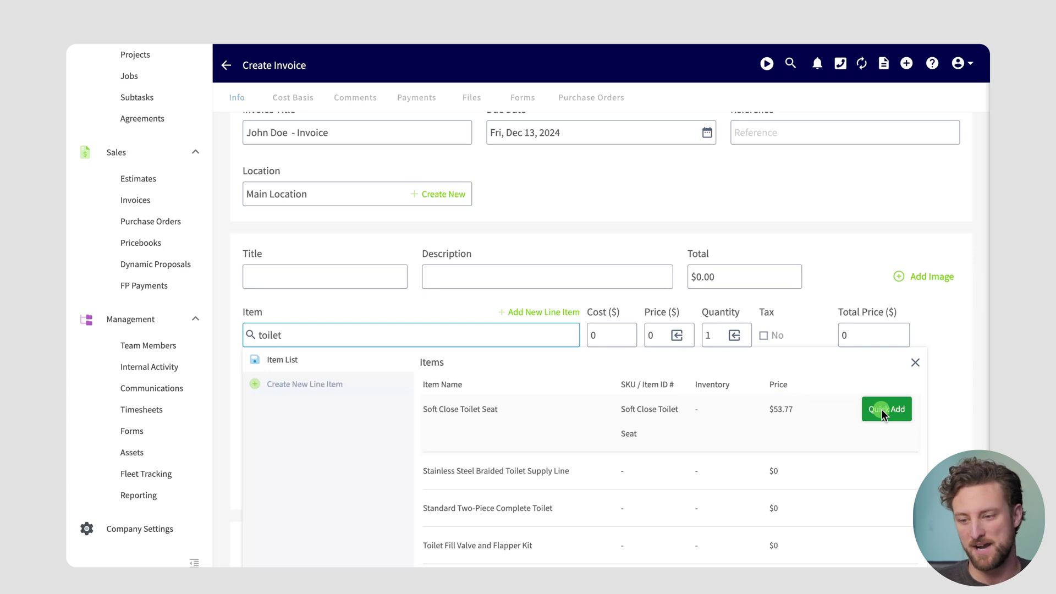
{"action": "left_click", "coordinate": [845, 235]}
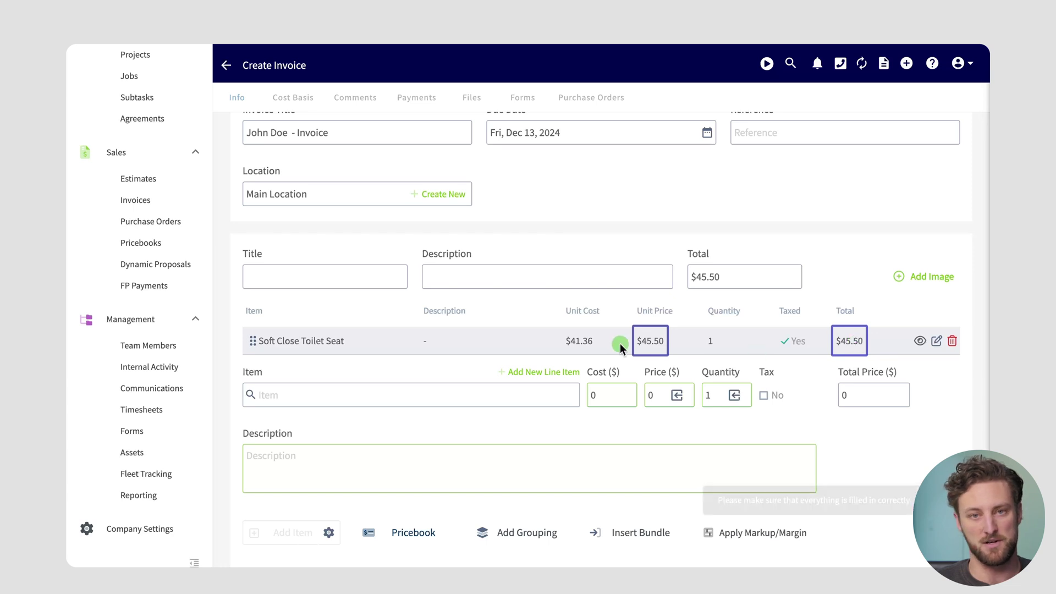
{"action": "scroll", "coordinate": [589, 340], "scroll_direction": "up", "scroll_amount": 3}
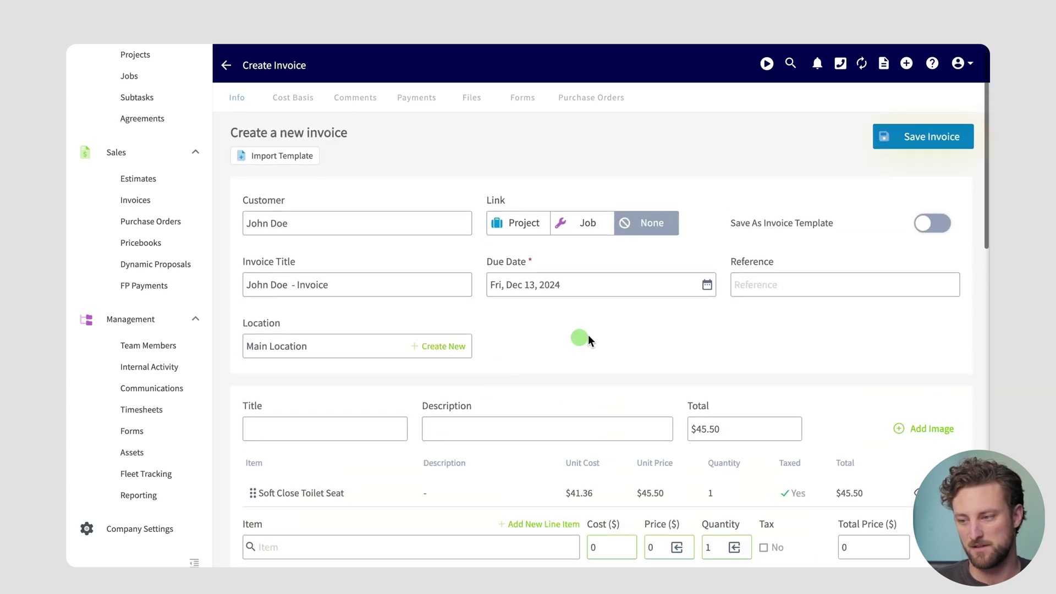
{"action": "left_click", "coordinate": [894, 135]}
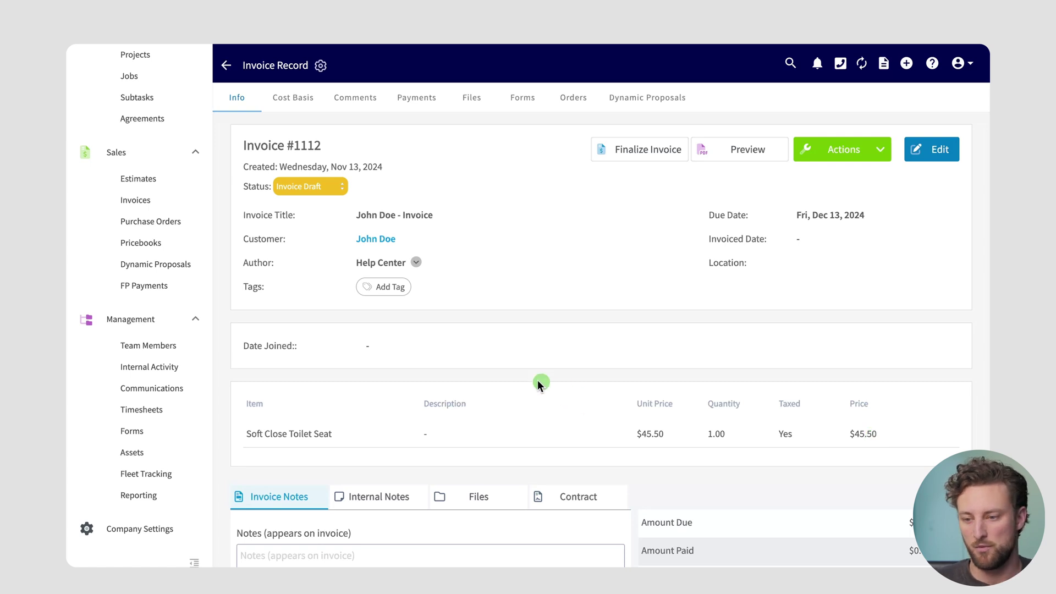
{"action": "left_click", "coordinate": [167, 204]}
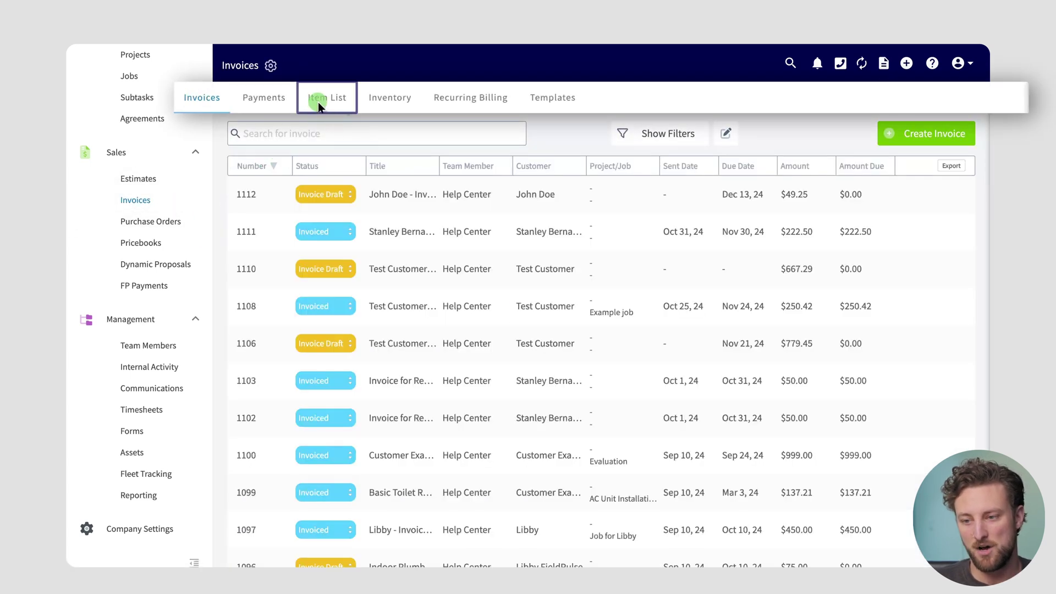
- Open the Wire item from the Item List to view its Sample 2 and Sample Discount prices
{"action": "left_click", "coordinate": [318, 101]}
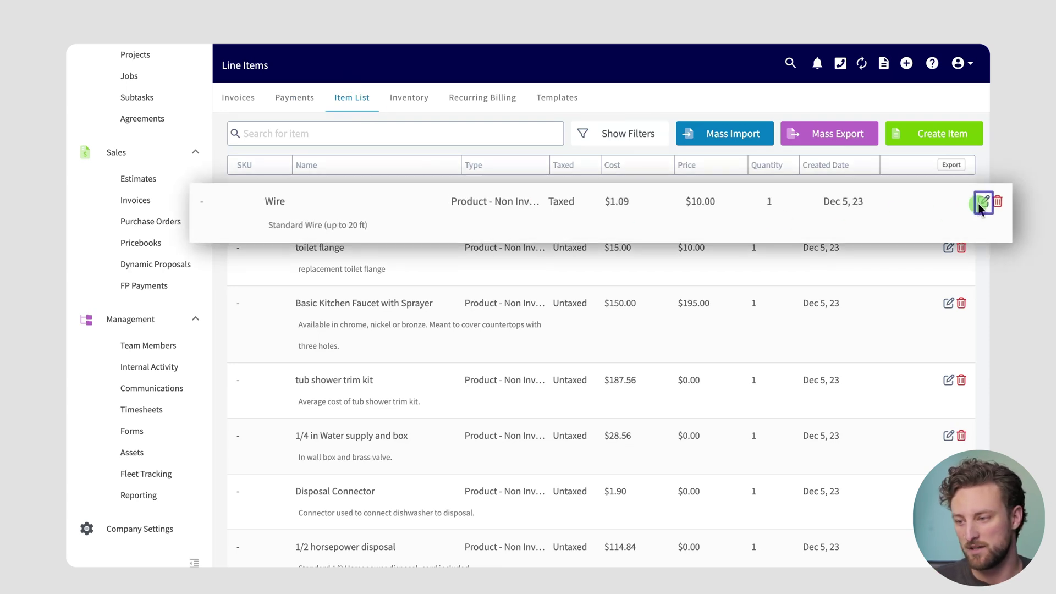
{"action": "left_click", "coordinate": [983, 201]}
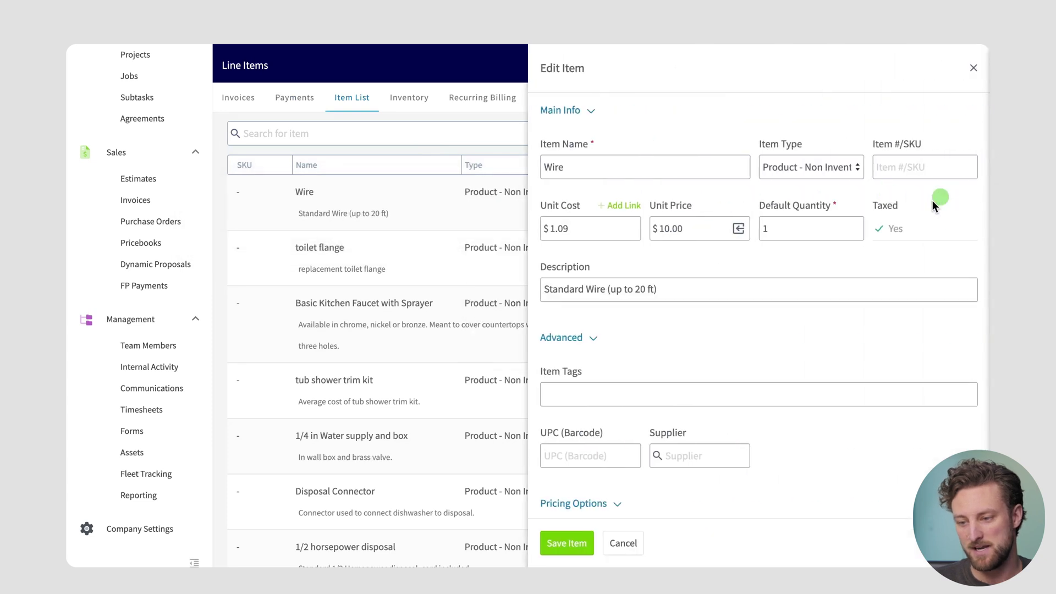
{"action": "scroll", "coordinate": [826, 355], "scroll_direction": "down", "scroll_amount": 3}
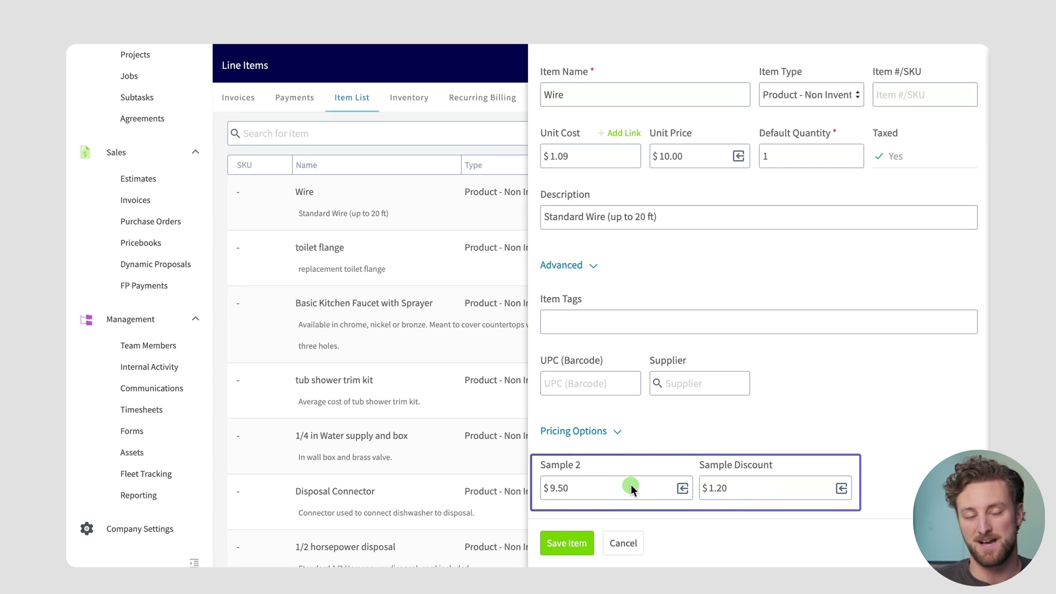
{"action": "scroll", "coordinate": [626, 486], "scroll_direction": "up", "scroll_amount": 3}
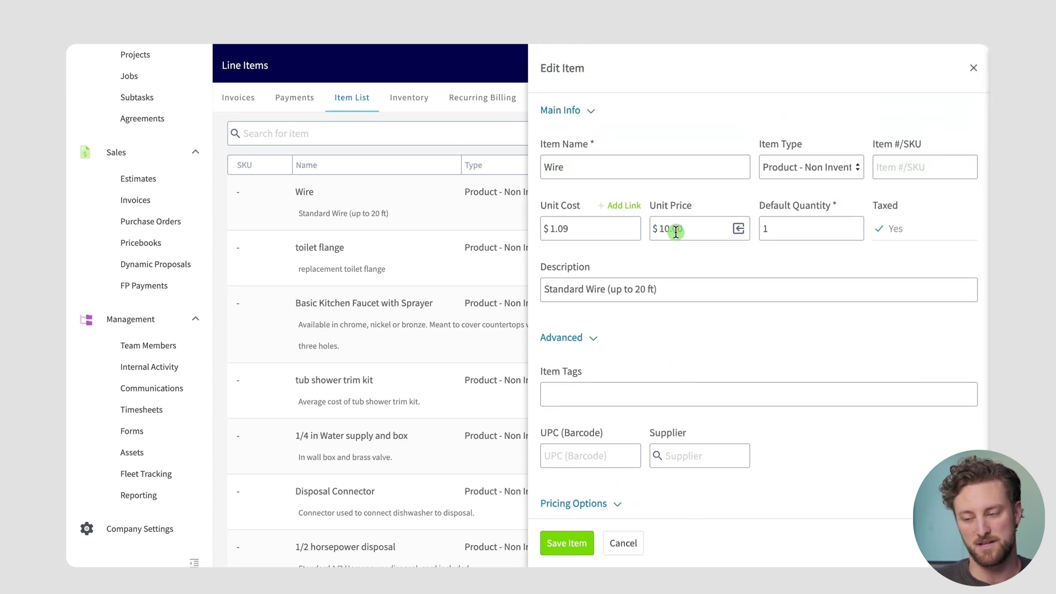
{"action": "scroll", "coordinate": [683, 262], "scroll_direction": "down", "scroll_amount": 3}
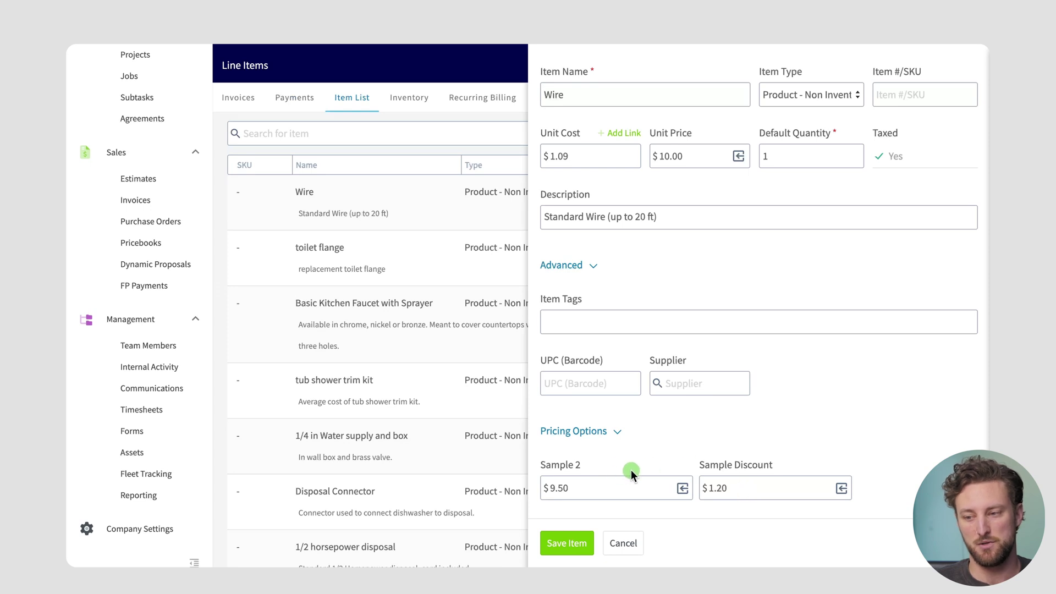
- Open Wire's Sample 2 price settings and set the discount basis to Unit Price
{"action": "left_click", "coordinate": [682, 488]}
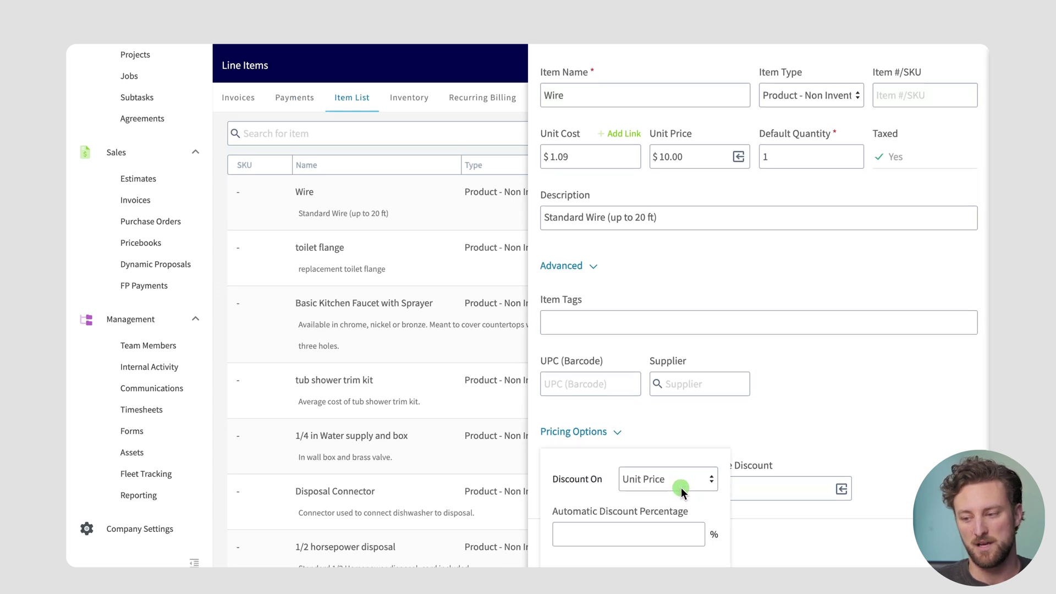
{"action": "scroll", "coordinate": [677, 487], "scroll_direction": "down", "scroll_amount": 1}
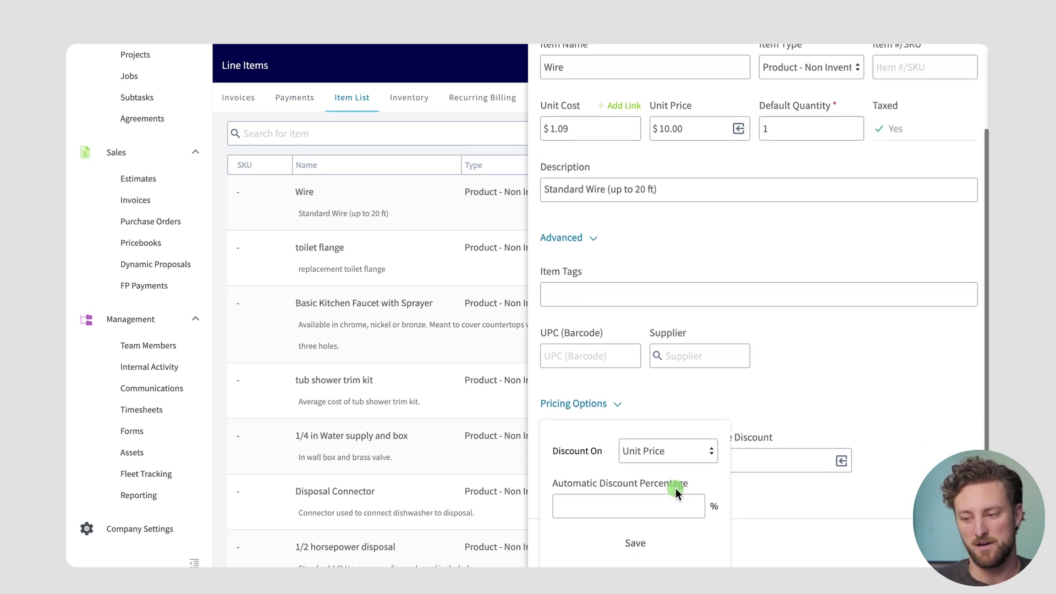
{"action": "left_click", "coordinate": [668, 460]}
{"action": "left_click", "coordinate": [665, 437]}
{"action": "left_click", "coordinate": [661, 450]}
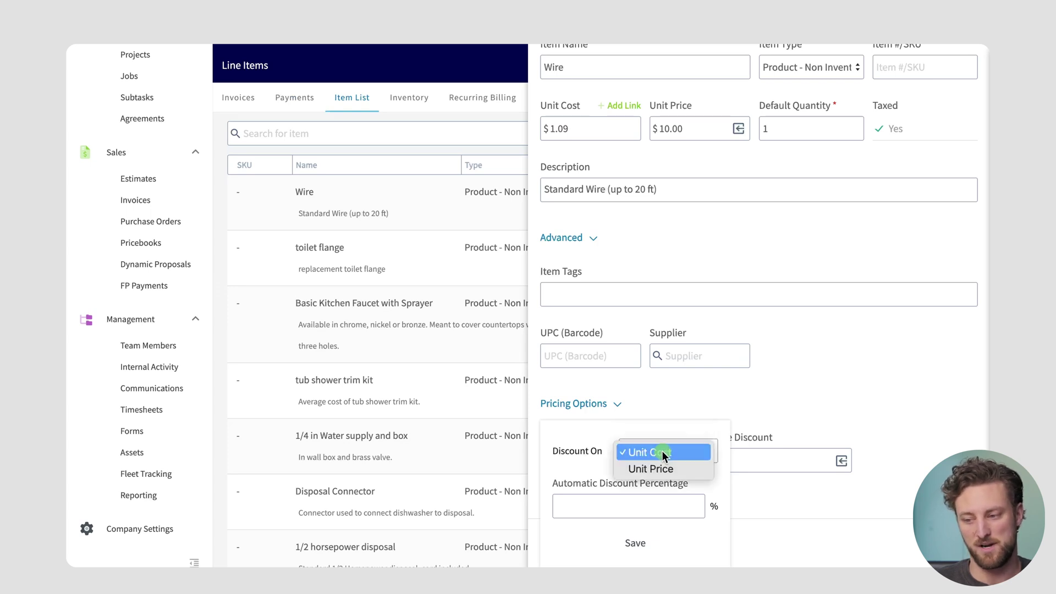
{"action": "left_click", "coordinate": [666, 466]}
- Enter a 50% automatic discount, making Sample 2 $5.00, and save the Wire item
{"action": "left_click", "coordinate": [640, 510]}
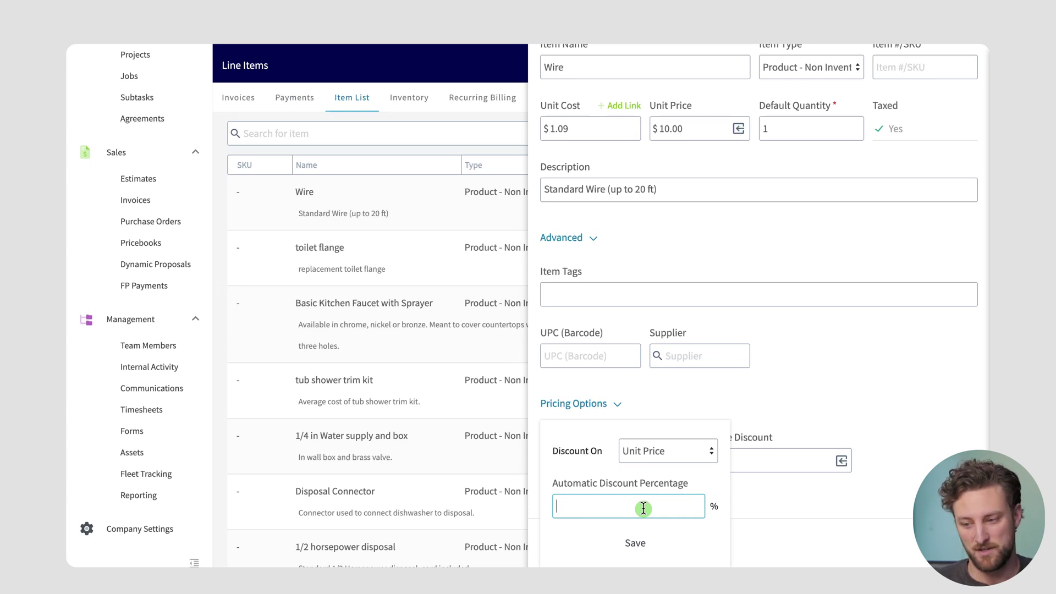
{"action": "type", "text": "0"}
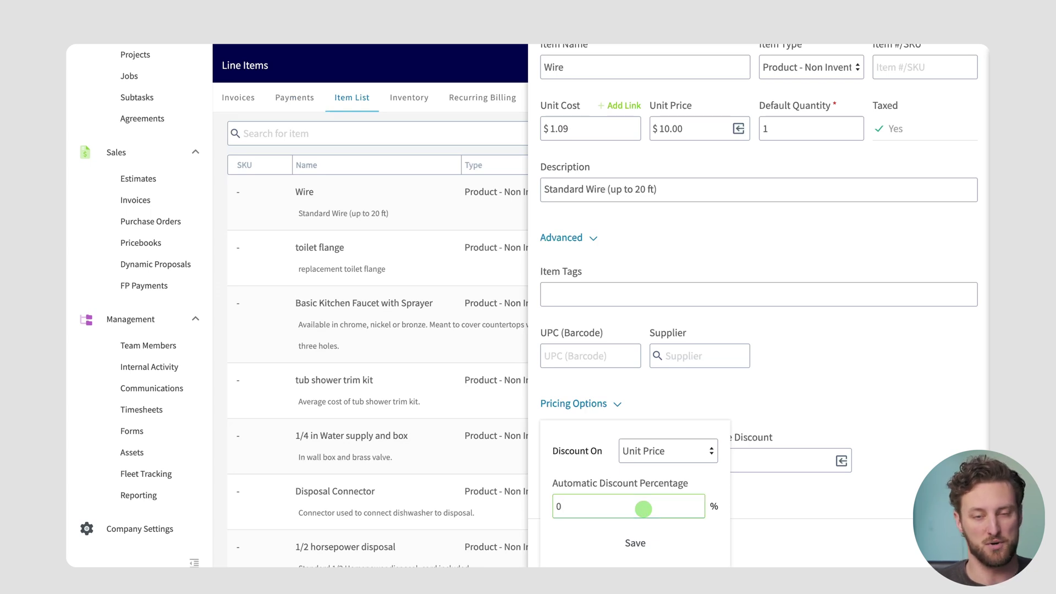
{"action": "key", "text": "BackSpace"}
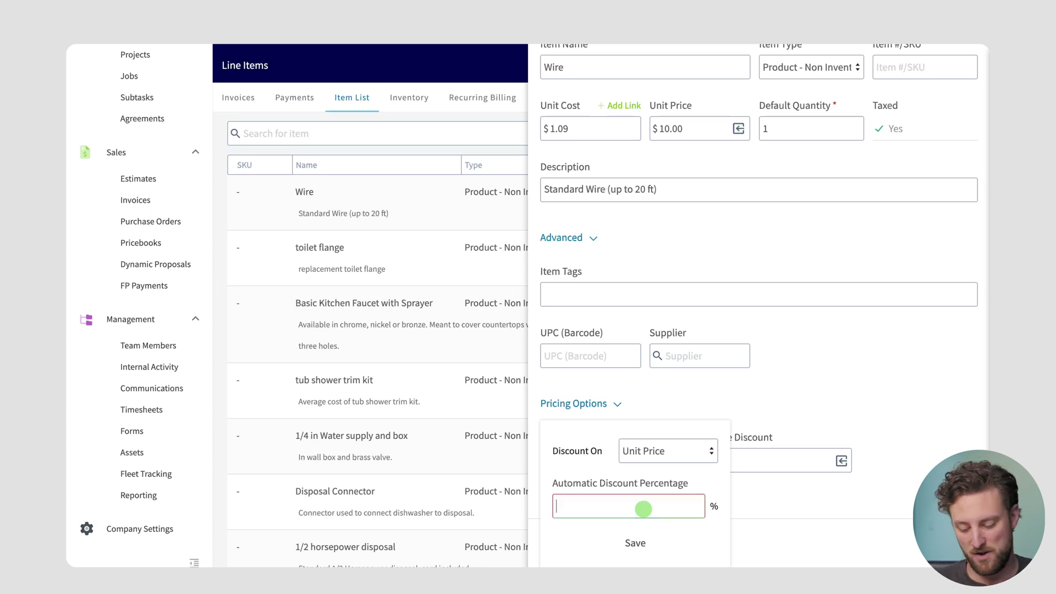
{"action": "type", "text": "50"}
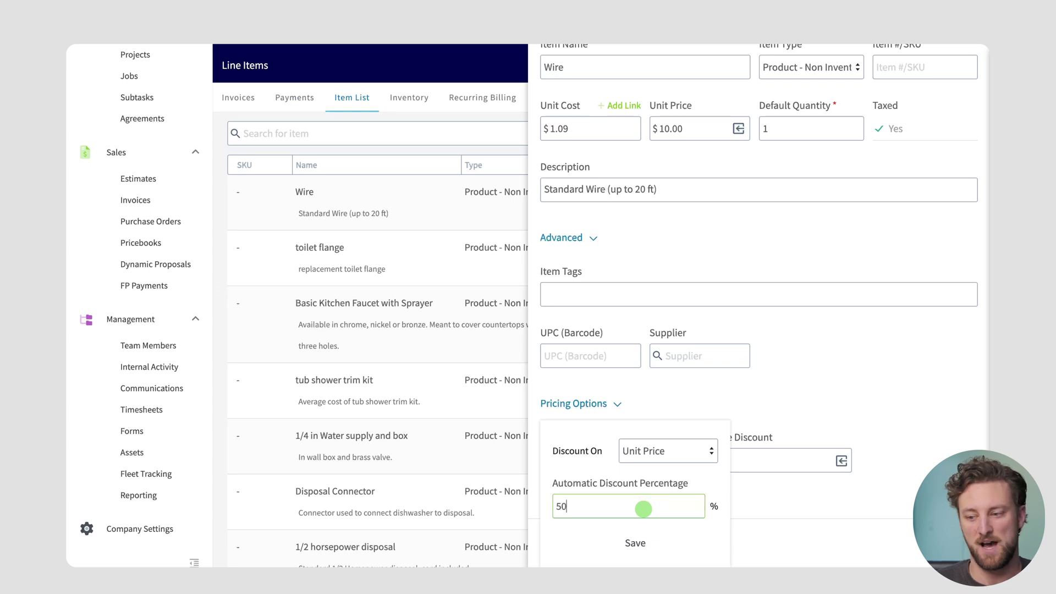
{"action": "left_click", "coordinate": [636, 542]}
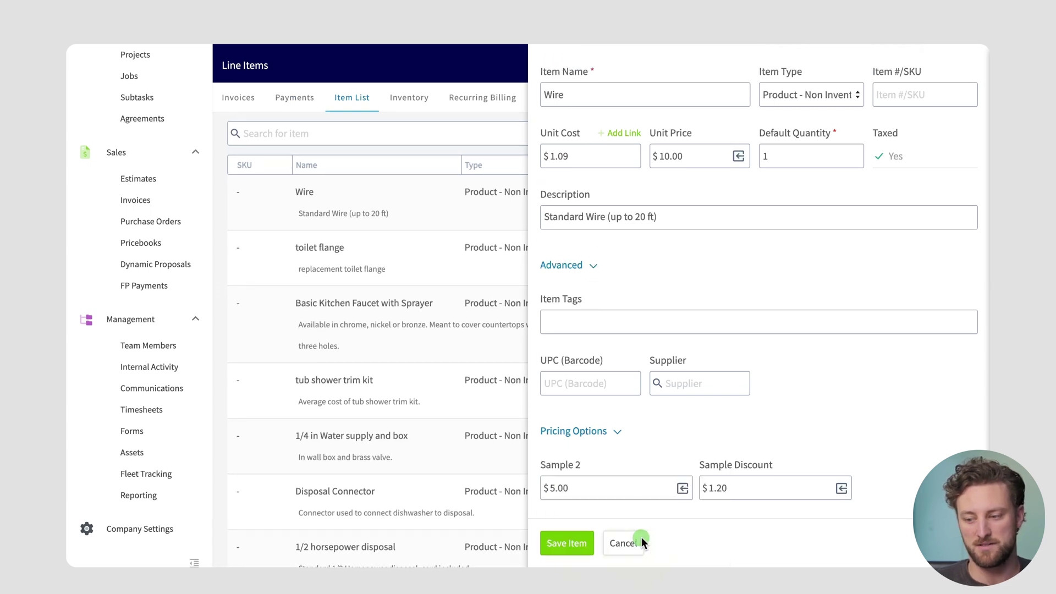
{"action": "left_click", "coordinate": [578, 543]}
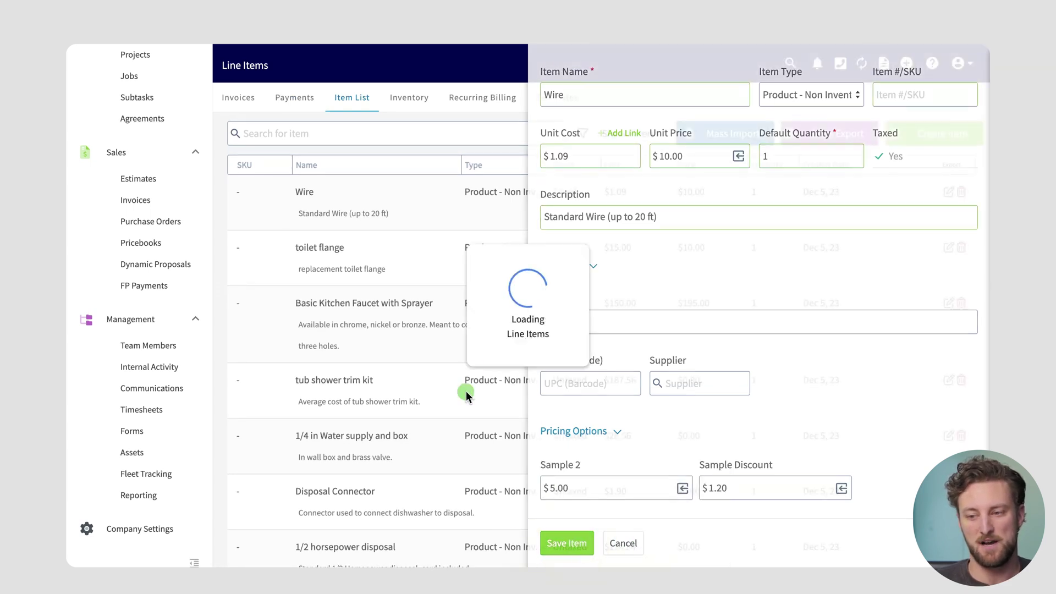